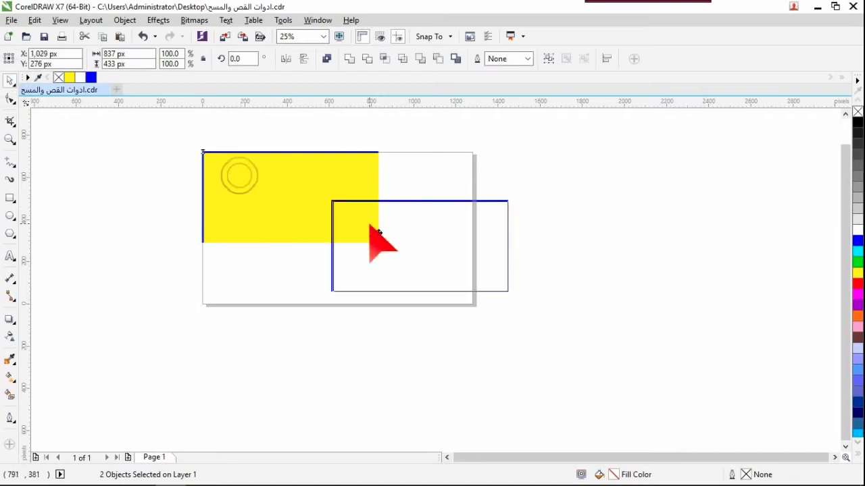
Try moving the selected pieces, and undo back to the full yellow rectangle.
{"action": "left_click_drag", "start_coordinate": [334, 193], "coordinate": [322, 231]}
{"action": "key", "text": "ctrl+z"}
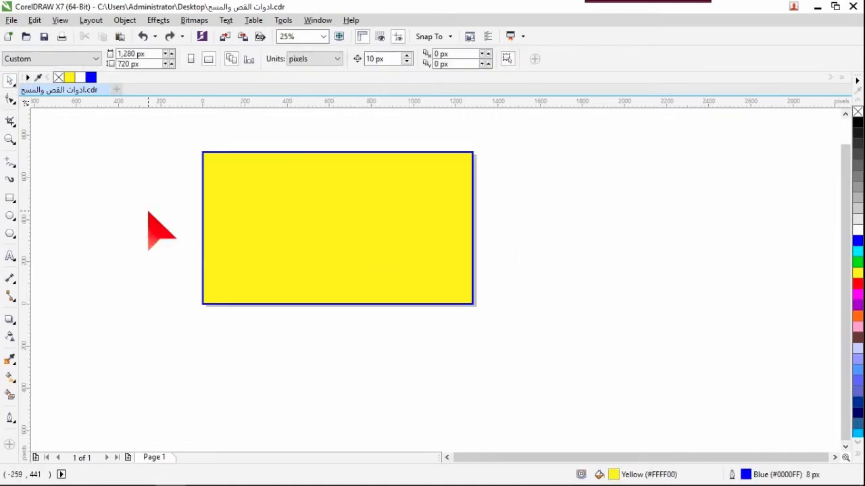
Crop the yellow rectangle to an inner area shifted toward its upper right corner, and undo the crop.
{"action": "left_click", "coordinate": [9, 120]}
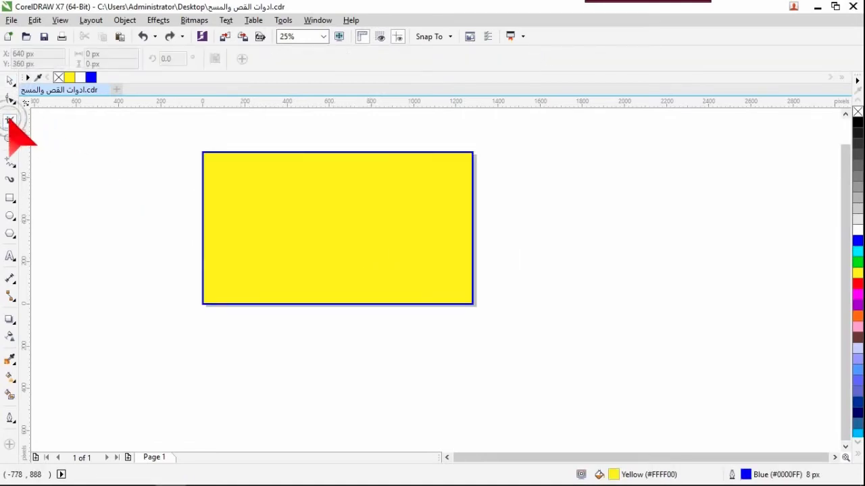
{"action": "left_click_drag", "start_coordinate": [234, 190], "coordinate": [443, 281]}
{"action": "mouse_move", "coordinate": [338, 189]}
{"action": "left_mouse_down"}
{"action": "mouse_move", "coordinate": [339, 163]}
{"action": "mouse_move", "coordinate": [338, 185]}
{"action": "left_mouse_up"}
{"action": "left_click_drag", "start_coordinate": [268, 230], "coordinate": [294, 200]}
{"action": "double_click", "coordinate": [295, 201]}
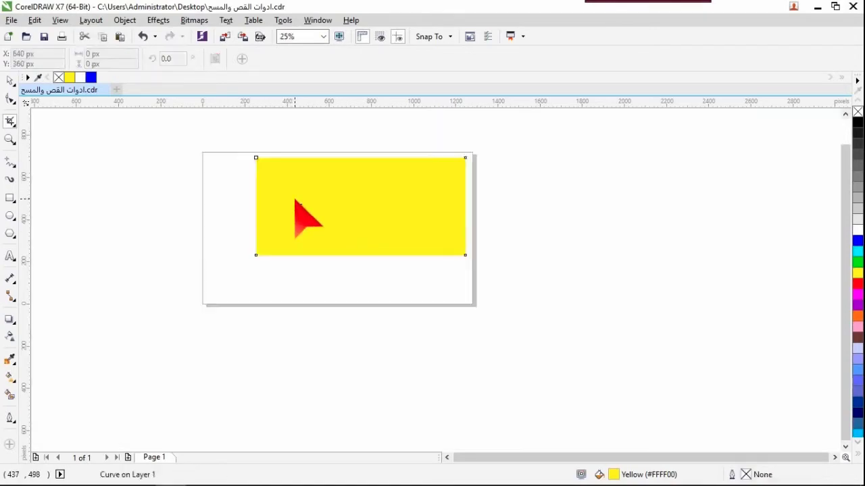
{"action": "key", "text": "ctrl+z"}
Draw a crop area of about 849 by 516 px inside the rectangle and rotate it 30 degrees.
{"action": "left_click_drag", "start_coordinate": [249, 171], "coordinate": [428, 282]}
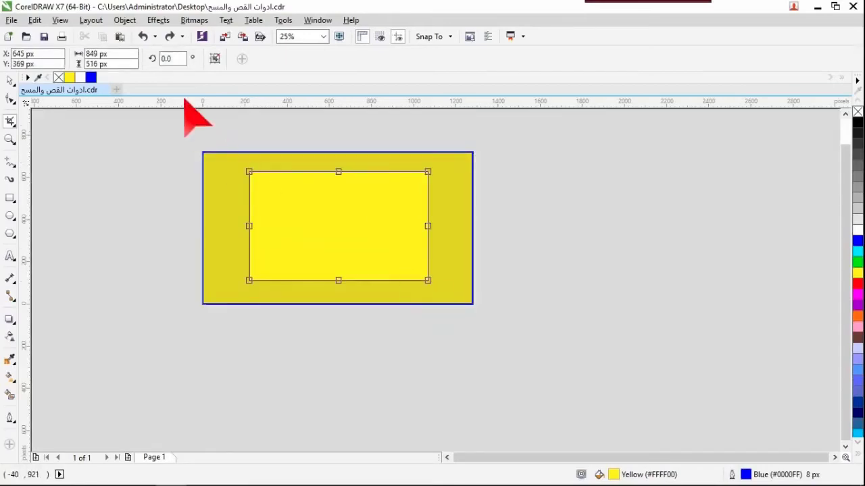
{"action": "left_click", "coordinate": [167, 59]}
{"action": "type", "text": "30"}
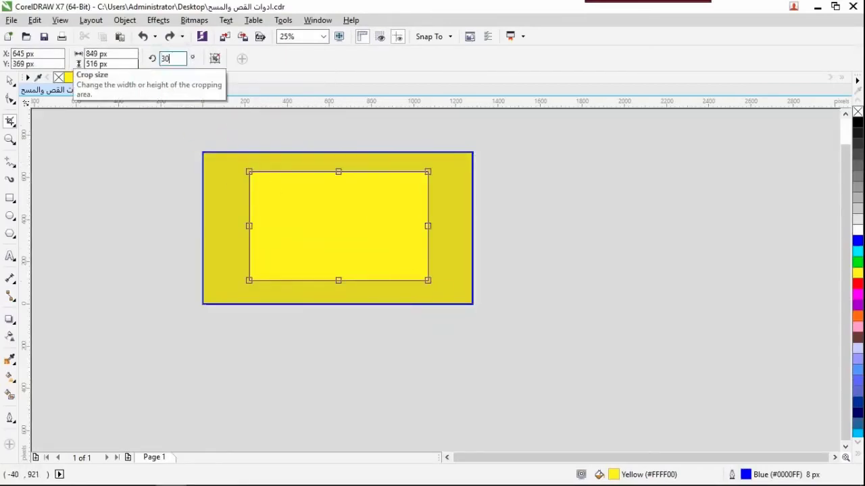
{"action": "key", "text": "Return"}
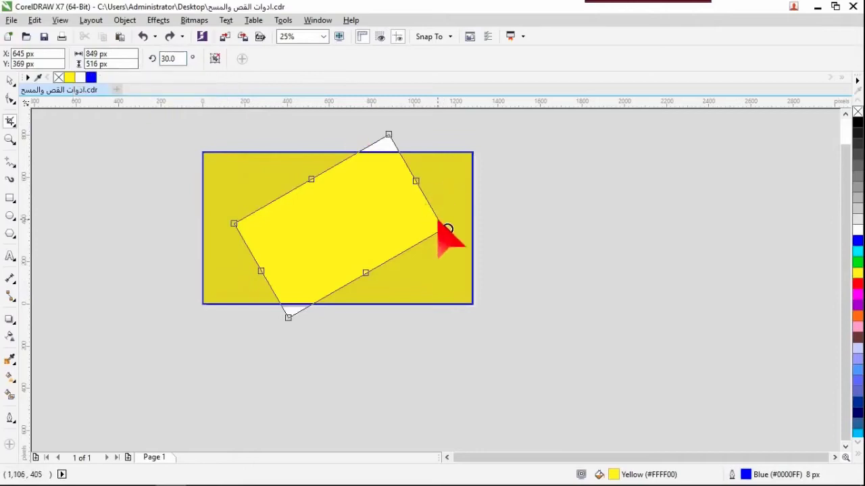
Shrink the rotated crop area, shift it toward the rectangle's left side, apply the crop and undo it.
{"action": "left_click_drag", "start_coordinate": [443, 228], "coordinate": [420, 233]}
{"action": "left_click_drag", "start_coordinate": [376, 216], "coordinate": [322, 216]}
{"action": "double_click", "coordinate": [322, 215]}
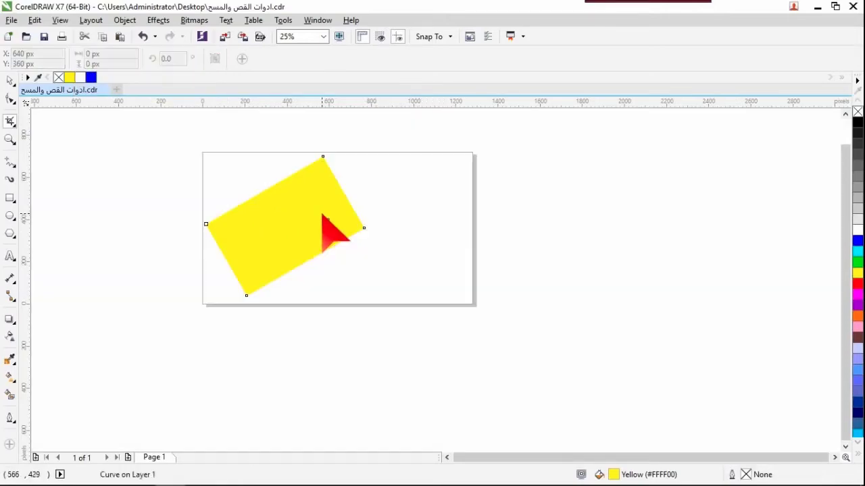
{"action": "key", "text": "ctrl+z"}
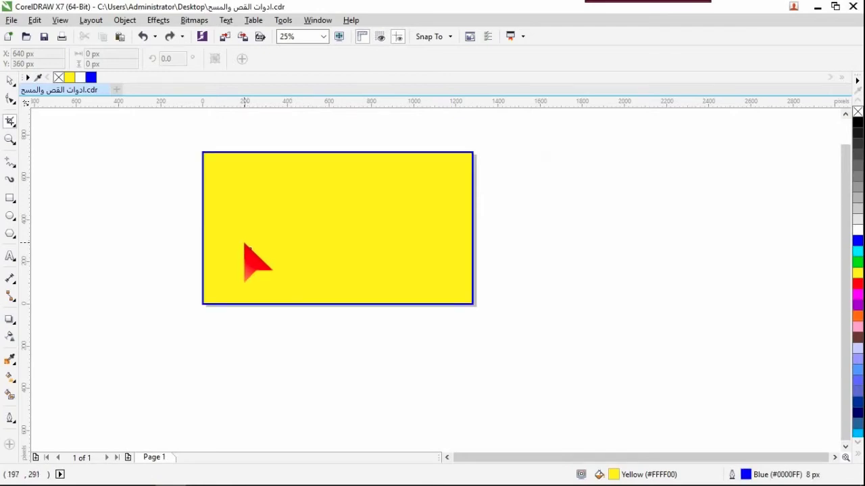
Split the yellow rectangle with the Knife tool along a slanted straight line from its upper edge to its lower edge.
{"action": "left_click", "coordinate": [10, 121]}
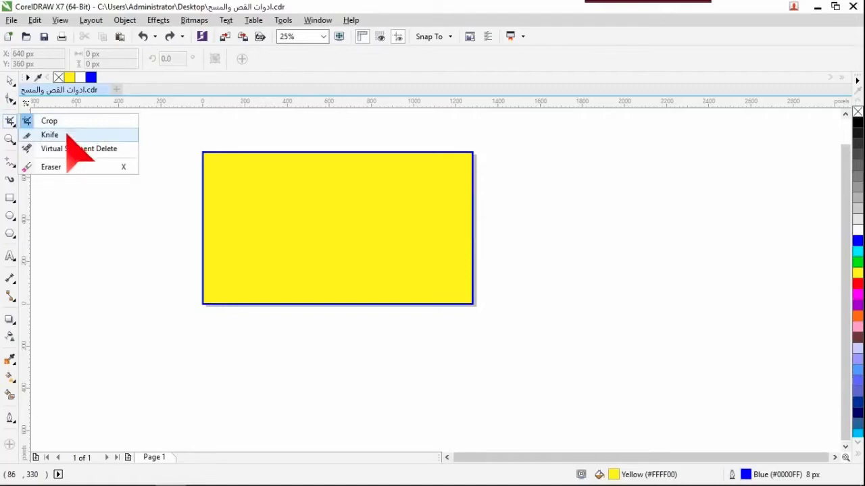
{"action": "left_click", "coordinate": [51, 137]}
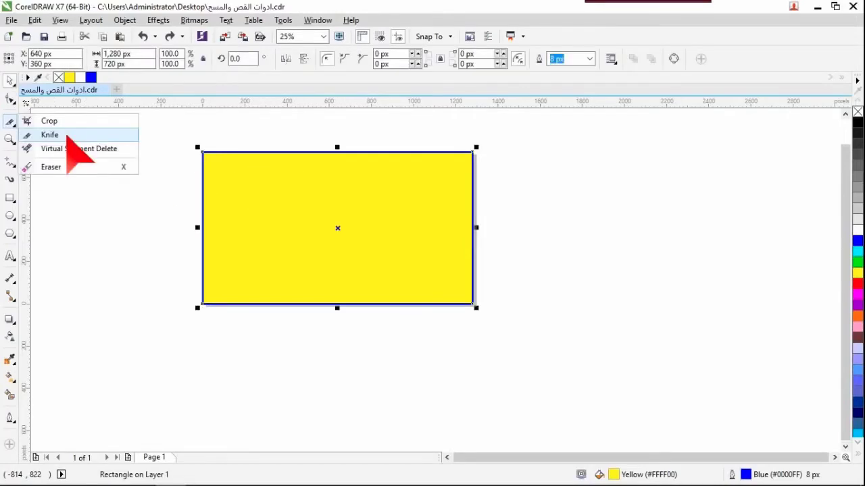
{"action": "left_click", "coordinate": [67, 137]}
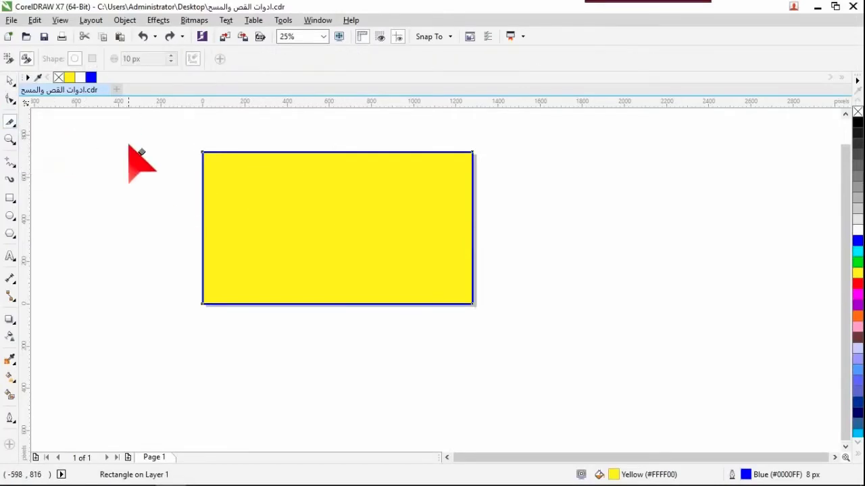
{"action": "left_click", "coordinate": [249, 153]}
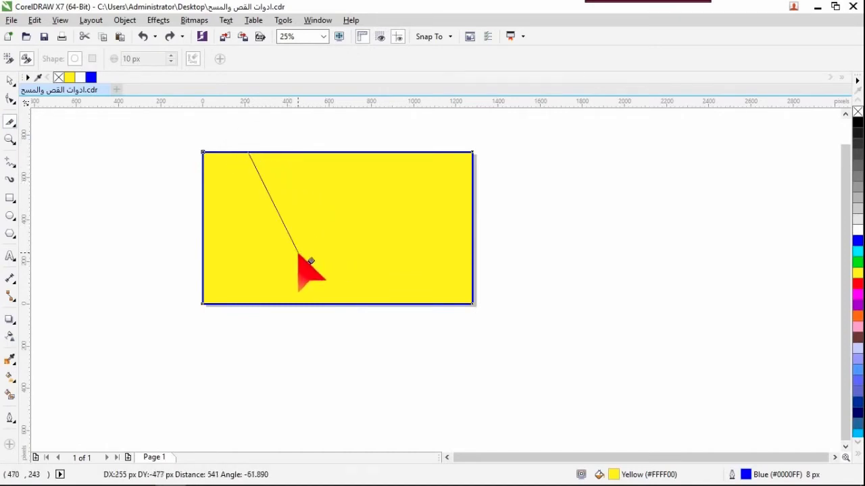
{"action": "left_click", "coordinate": [315, 303]}
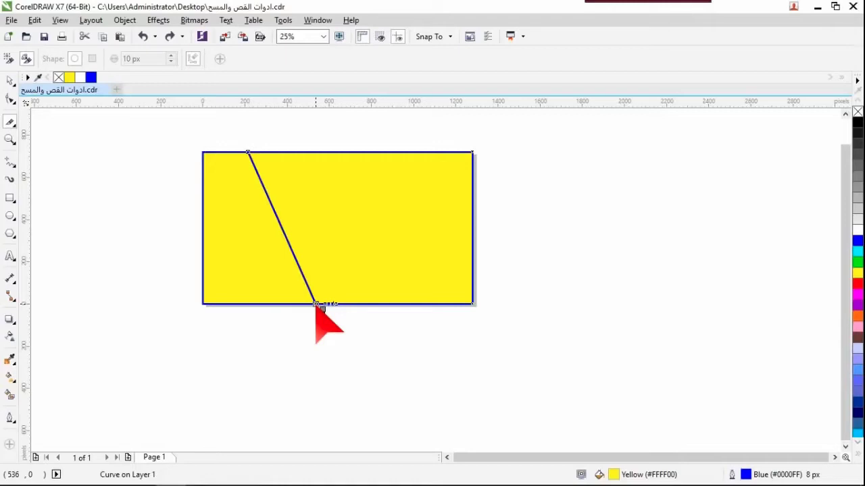
{"action": "left_click_drag", "start_coordinate": [316, 304], "coordinate": [291, 304]}
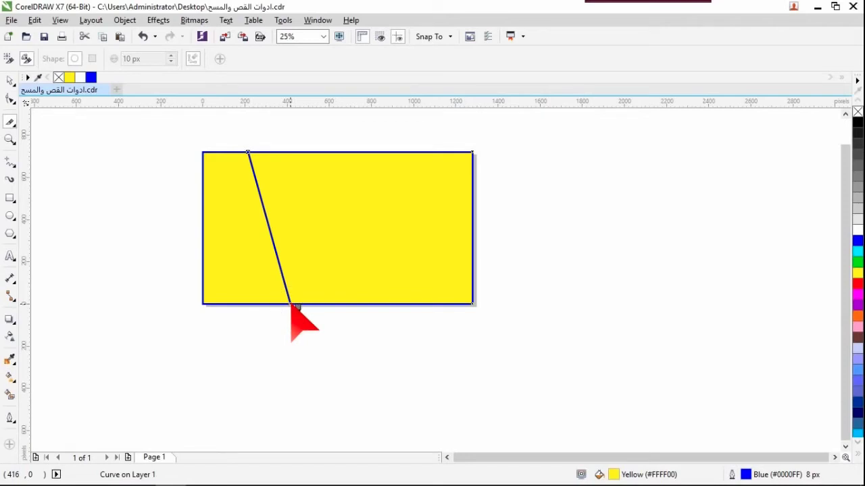
Move the two cut pieces apart, and undo both moves and the cut.
{"action": "left_click", "coordinate": [9, 80]}
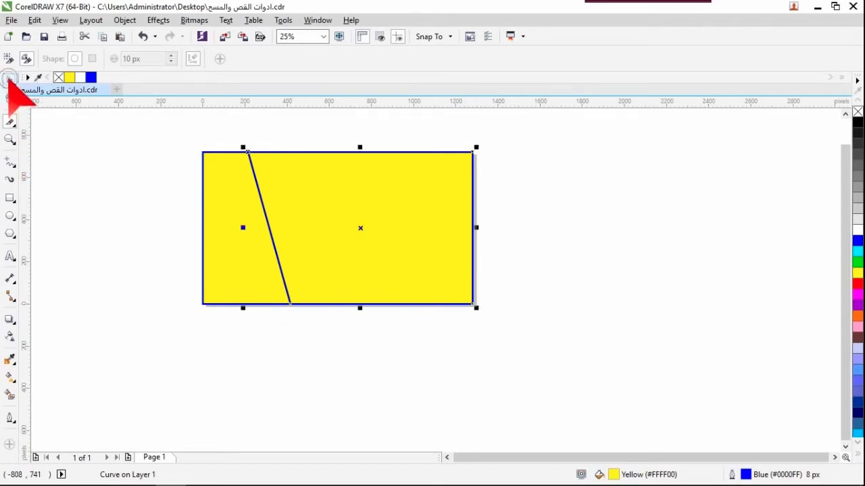
{"action": "left_click_drag", "start_coordinate": [309, 207], "coordinate": [362, 198]}
{"action": "left_click_drag", "start_coordinate": [231, 218], "coordinate": [193, 227]}
{"action": "key", "text": "ctrl+z"}
{"action": "key", "text": "ctrl+z"}
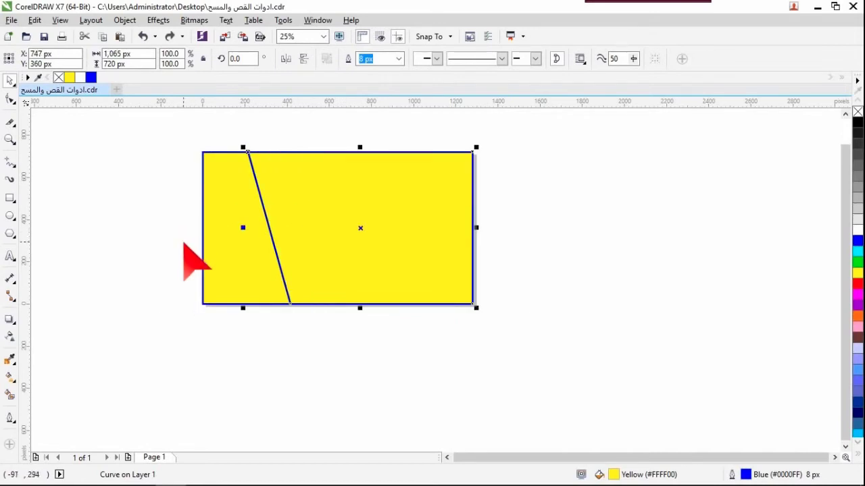
{"action": "left_click", "coordinate": [156, 217]}
{"action": "key", "text": "ctrl+z"}
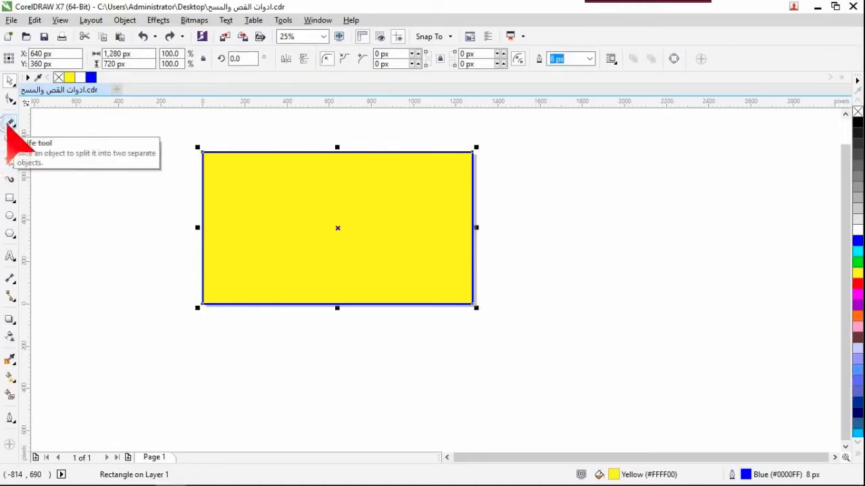
Cut the rectangle with the Knife tool from its upper edge to its lower edge, leaving the resulting pieces as open curves.
{"action": "left_click", "coordinate": [10, 122]}
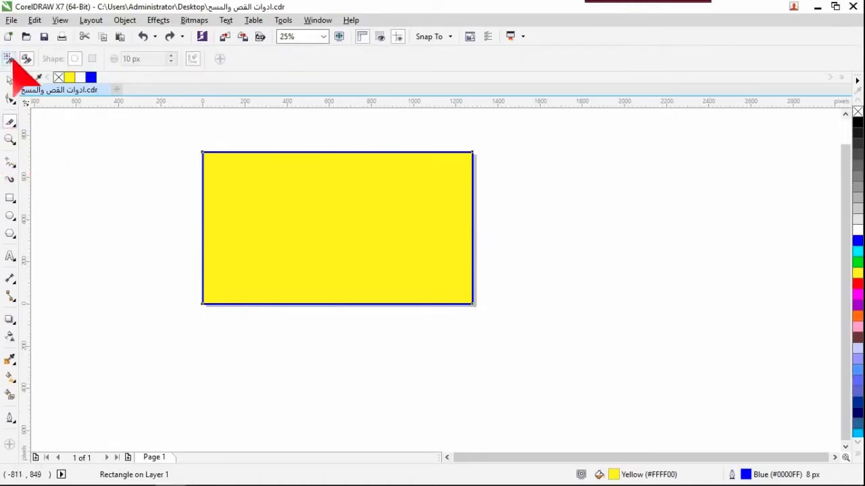
{"action": "left_click", "coordinate": [275, 152]}
{"action": "left_click", "coordinate": [407, 304]}
Separate the two open curves, moving one up and right and placing the other over the page's lower left area.
{"action": "left_click", "coordinate": [9, 80]}
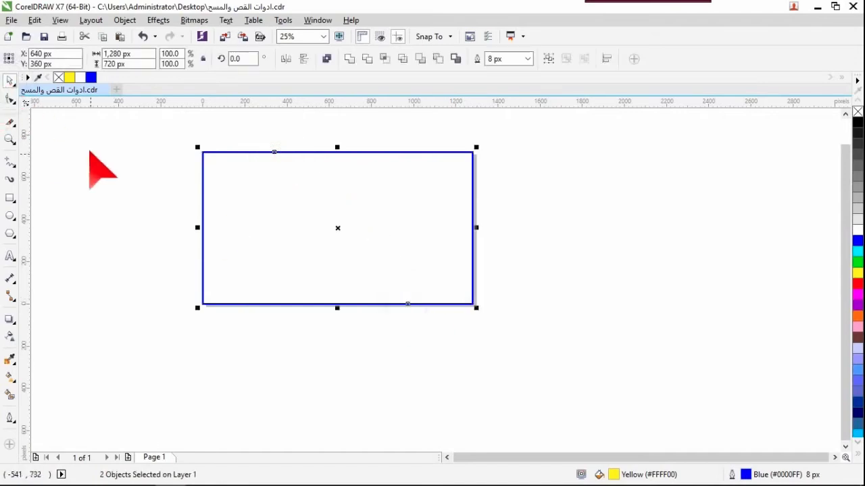
{"action": "left_click", "coordinate": [49, 114]}
{"action": "left_click_drag", "start_coordinate": [328, 153], "coordinate": [393, 133]}
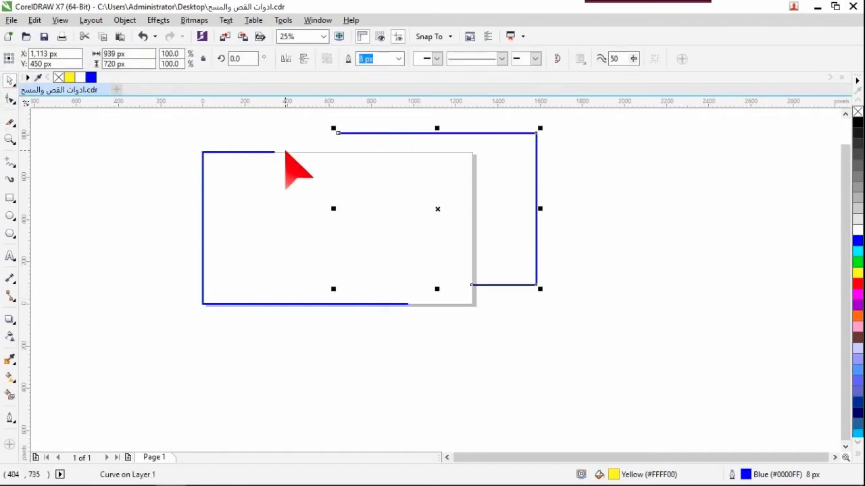
{"action": "left_click_drag", "start_coordinate": [261, 152], "coordinate": [208, 137]}
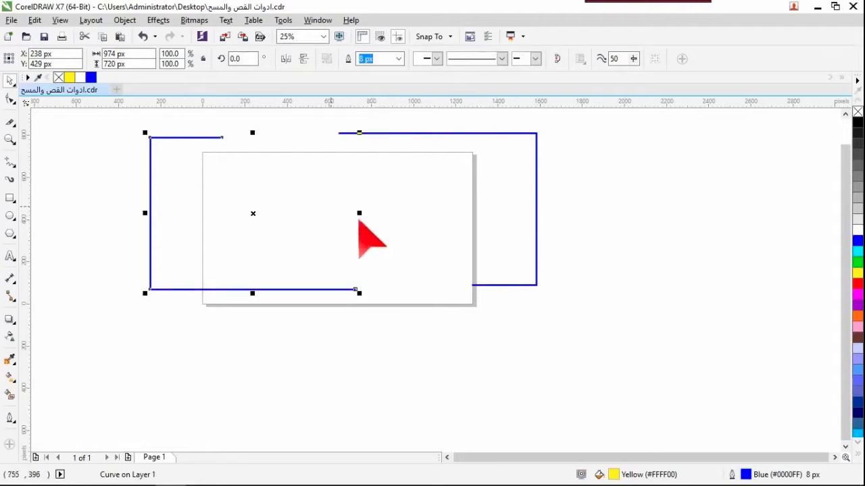
{"action": "left_click_drag", "start_coordinate": [206, 144], "coordinate": [157, 139]}
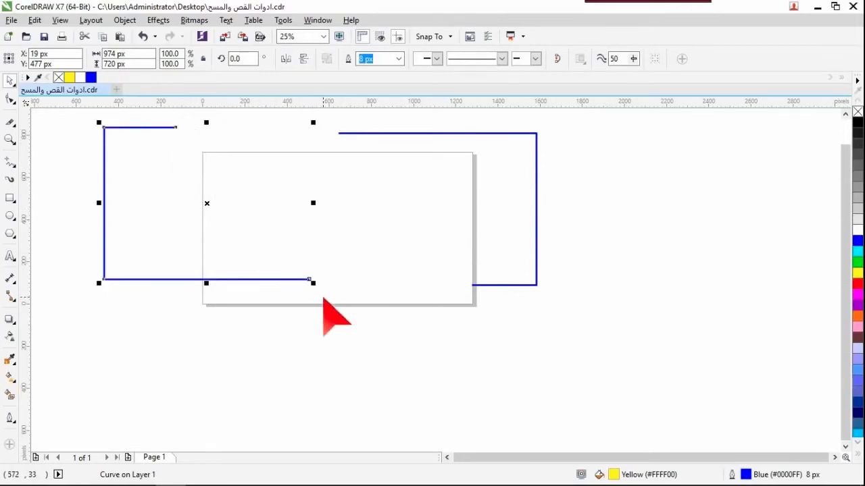
{"action": "left_click_drag", "start_coordinate": [169, 139], "coordinate": [294, 195]}
{"action": "left_click", "coordinate": [282, 191]}
{"action": "left_click", "coordinate": [281, 191]}
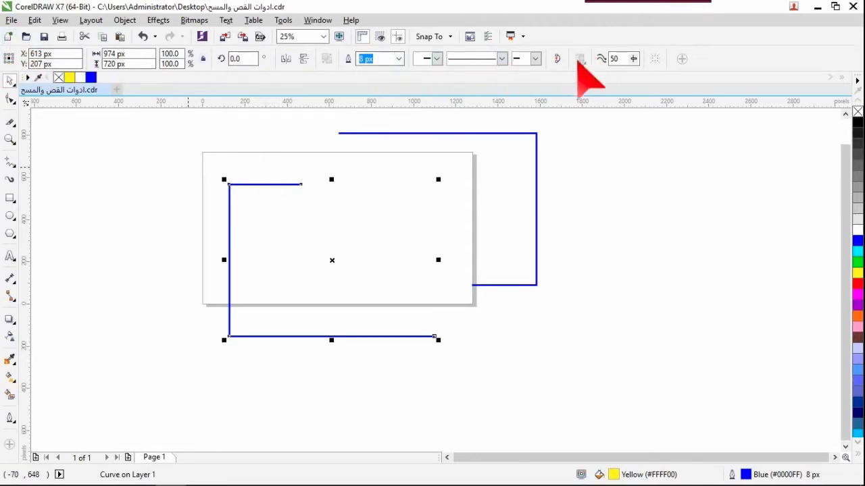
Close both open curves into solid shapes and fill the right one with red.
{"action": "left_click", "coordinate": [558, 59]}
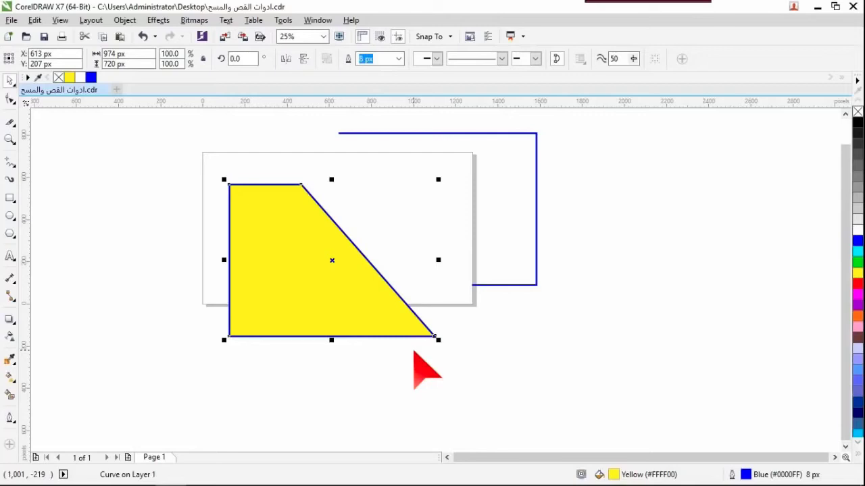
{"action": "left_click", "coordinate": [491, 133]}
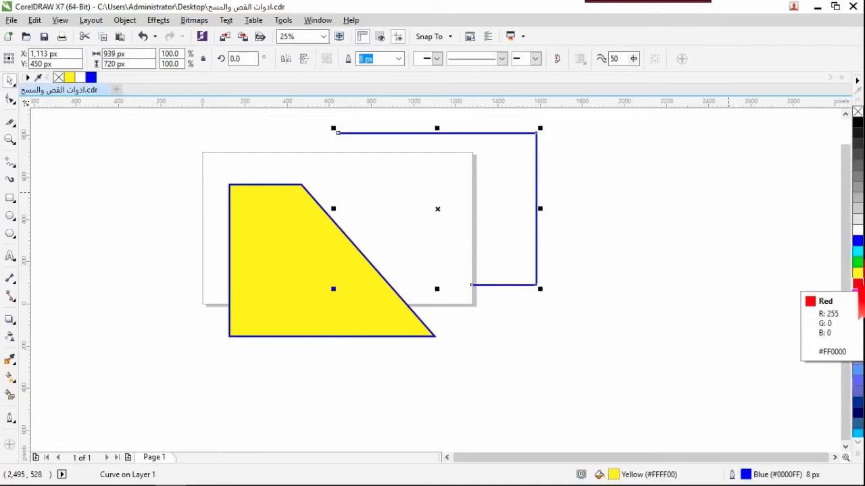
{"action": "left_click", "coordinate": [856, 284]}
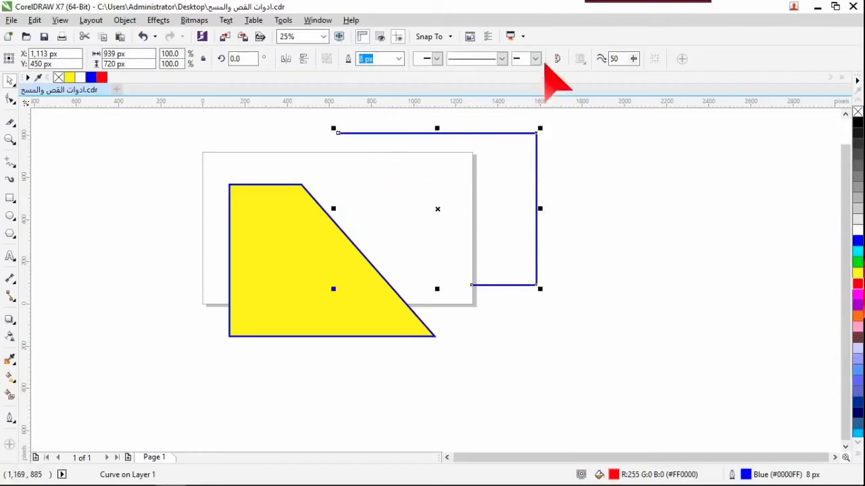
{"action": "left_click", "coordinate": [555, 59]}
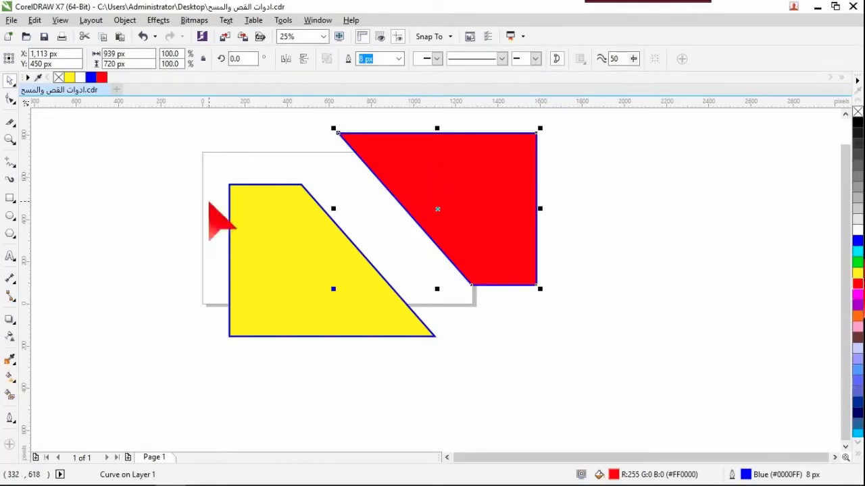
Undo the curve closing, red fill, moves and cut back to the whole yellow rectangle.
{"action": "key", "text": "ctrl+z"}
{"action": "key", "text": "ctrl+z"}
{"action": "key", "text": "ctrl+z"}
{"action": "key", "text": "ctrl+z"}
{"action": "key", "text": "ctrl+z"}
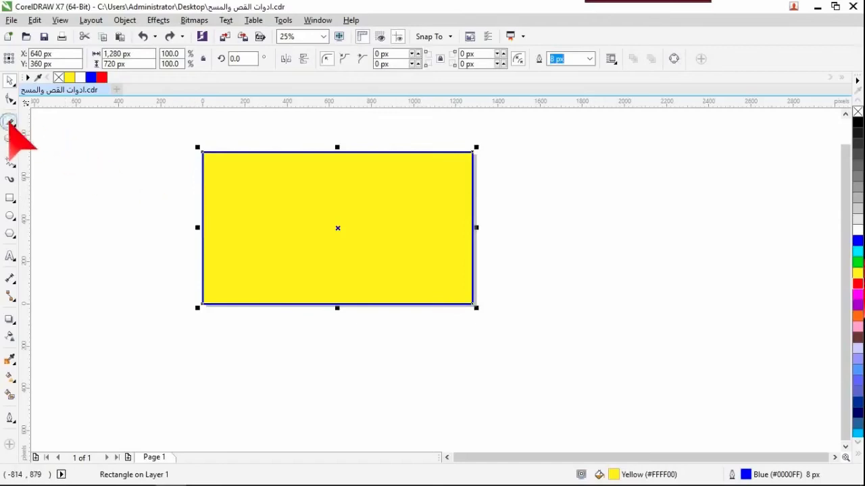
Split the rectangle into two closed pieces with the Knife tool, cutting from its upper edge to the middle of its lower edge.
{"action": "left_click", "coordinate": [9, 120]}
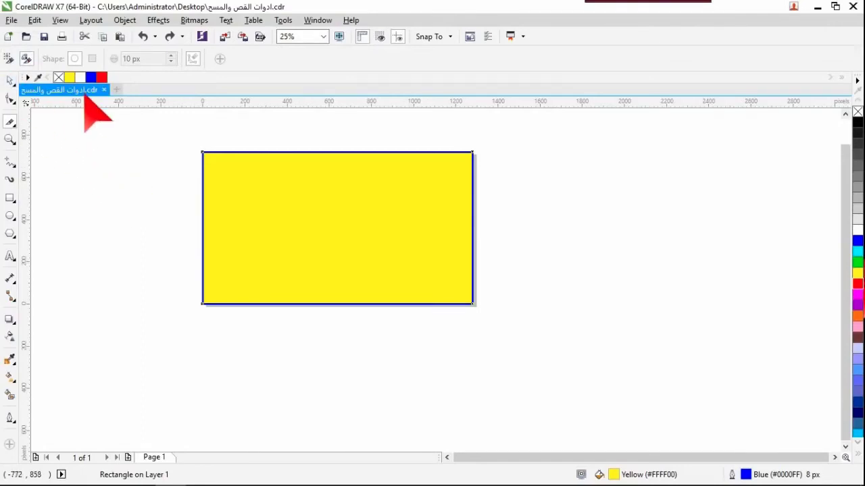
{"action": "left_click", "coordinate": [306, 152]}
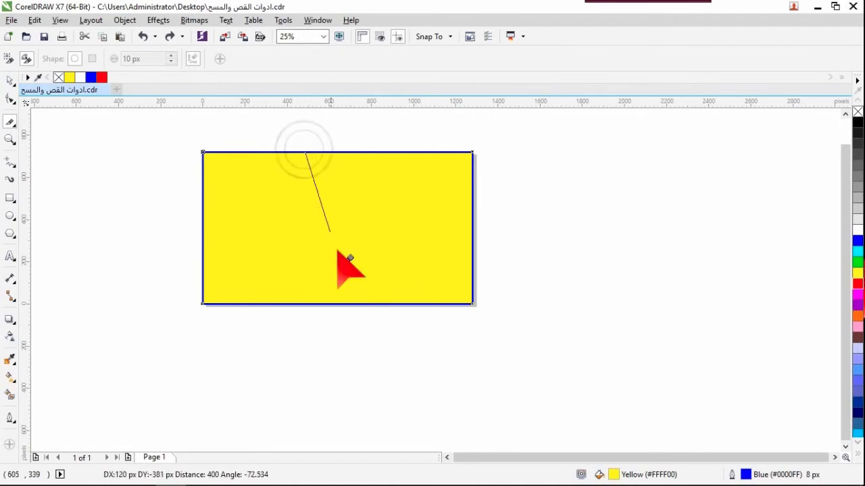
{"action": "left_click", "coordinate": [337, 304]}
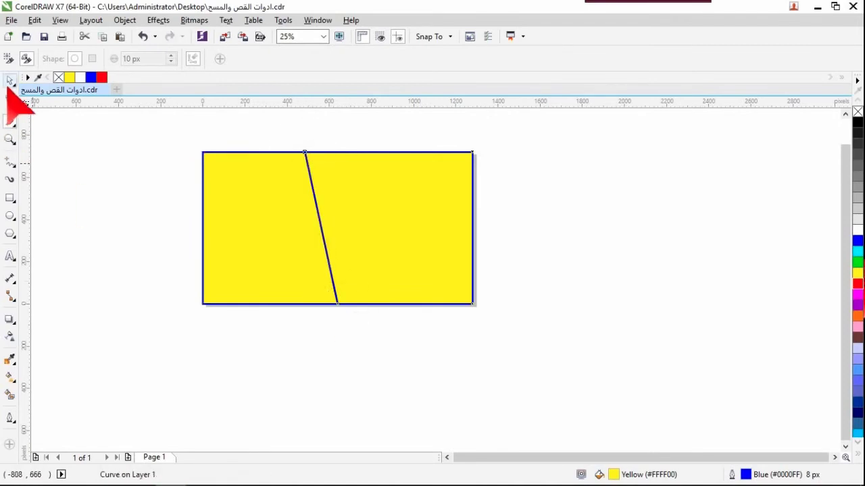
Move the right piece up and away from the left one, and undo the move and the cut.
{"action": "left_click", "coordinate": [11, 80]}
{"action": "left_click", "coordinate": [119, 193]}
{"action": "left_click_drag", "start_coordinate": [400, 223], "coordinate": [429, 207]}
{"action": "left_click", "coordinate": [270, 199]}
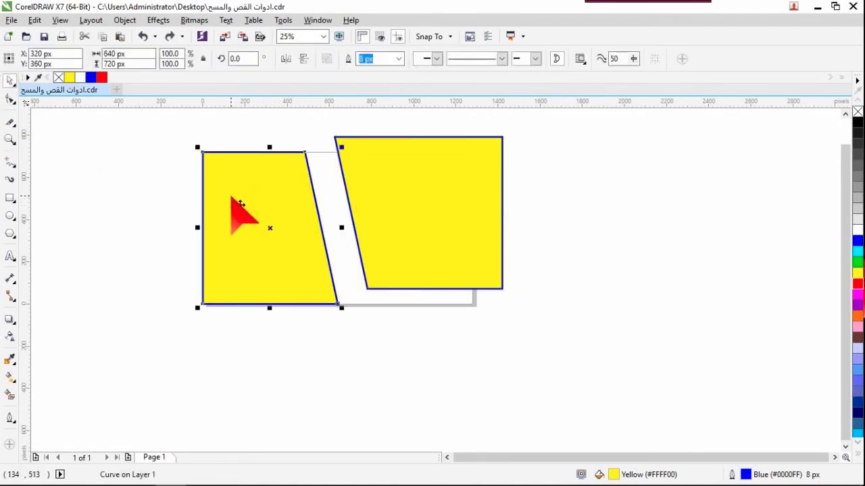
{"action": "key", "text": "ctrl+z"}
{"action": "key", "text": "ctrl+z"}
Turn on Keep as one object and cut the rectangle with the Knife tool in a straight slant from its upper to its lower edge.
{"action": "left_click", "coordinate": [10, 123]}
{"action": "left_click", "coordinate": [47, 167]}
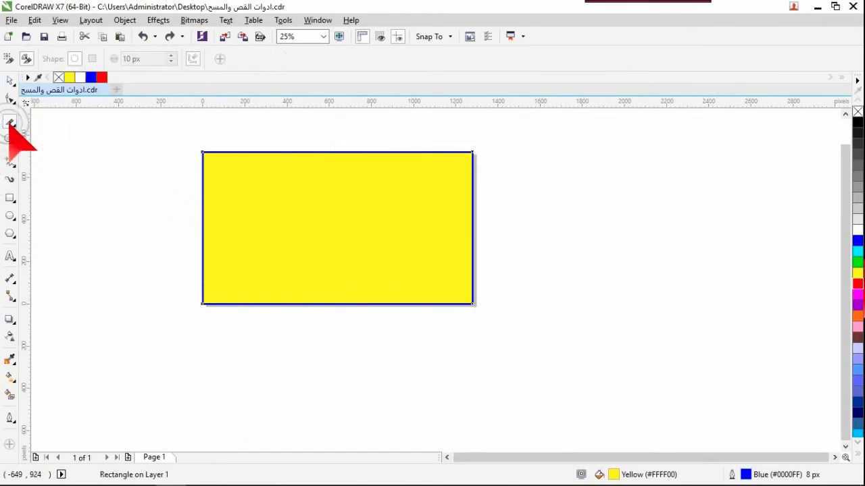
{"action": "left_click", "coordinate": [8, 59]}
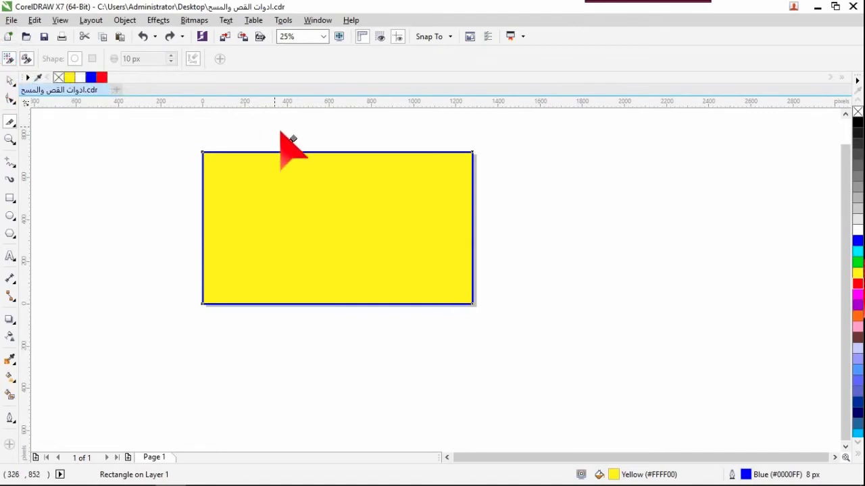
{"action": "left_click", "coordinate": [289, 153]}
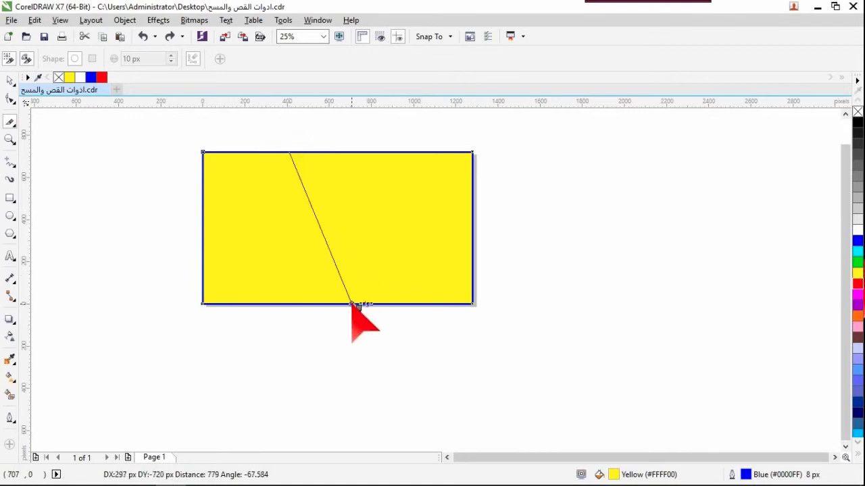
{"action": "left_click", "coordinate": [350, 304]}
Deselect the cut rectangle and move it around the page as a single object.
{"action": "left_click", "coordinate": [9, 81]}
{"action": "left_click", "coordinate": [113, 188]}
{"action": "left_click_drag", "start_coordinate": [290, 219], "coordinate": [304, 297]}
{"action": "mouse_move", "coordinate": [304, 297]}
{"action": "left_mouse_down"}
{"action": "mouse_move", "coordinate": [228, 247]}
{"action": "mouse_move", "coordinate": [208, 183]}
{"action": "mouse_move", "coordinate": [347, 223]}
{"action": "left_mouse_up"}
{"action": "left_click", "coordinate": [353, 218]}
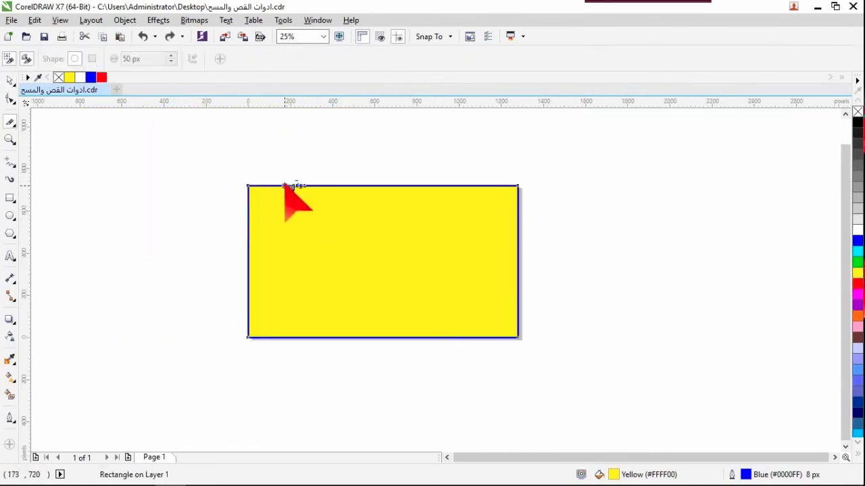
Cut the rectangle with a straight line from near its upper-left corner to its lower edge, and undo the cut.
{"action": "left_click", "coordinate": [285, 186]}
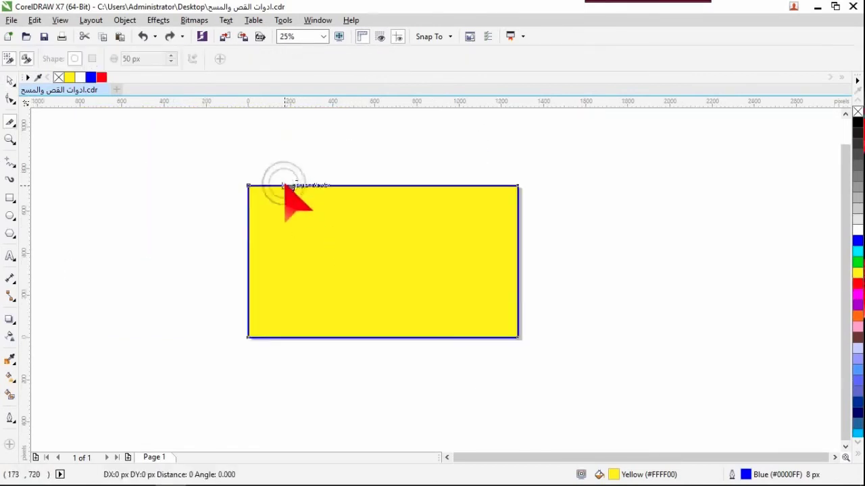
{"action": "left_click", "coordinate": [345, 337]}
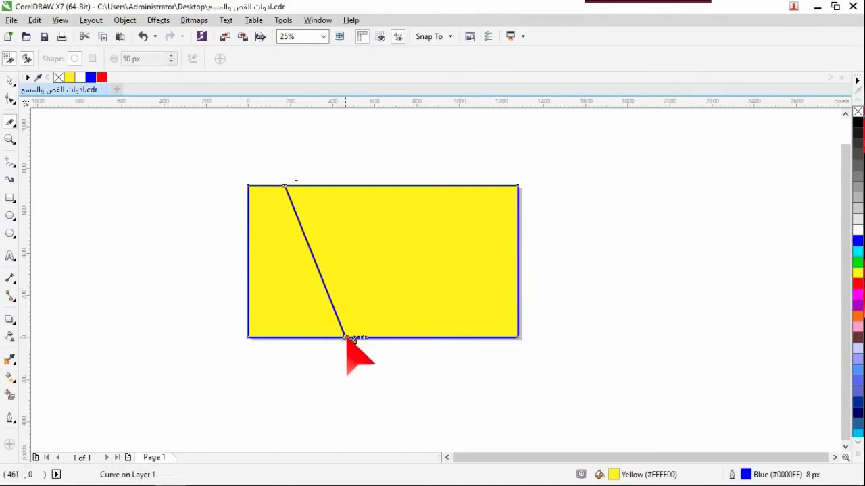
{"action": "key", "text": "ctrl+z"}
Cut the rectangle along a wavy freehand line from its upper to its right edge, and test moving it, undoing the move.
{"action": "mouse_move", "coordinate": [286, 186]}
{"action": "left_mouse_down"}
{"action": "mouse_move", "coordinate": [326, 218]}
{"action": "mouse_move", "coordinate": [309, 251]}
{"action": "mouse_move", "coordinate": [341, 235]}
{"action": "mouse_move", "coordinate": [358, 268]}
{"action": "mouse_move", "coordinate": [383, 220]}
{"action": "mouse_move", "coordinate": [375, 204]}
{"action": "mouse_move", "coordinate": [420, 208]}
{"action": "mouse_move", "coordinate": [420, 274]}
{"action": "left_mouse_up"}
{"action": "mouse_move", "coordinate": [456, 319]}
{"action": "left_mouse_down"}
{"action": "mouse_move", "coordinate": [475, 247]}
{"action": "mouse_move", "coordinate": [494, 232]}
{"action": "mouse_move", "coordinate": [518, 229]}
{"action": "left_mouse_up"}
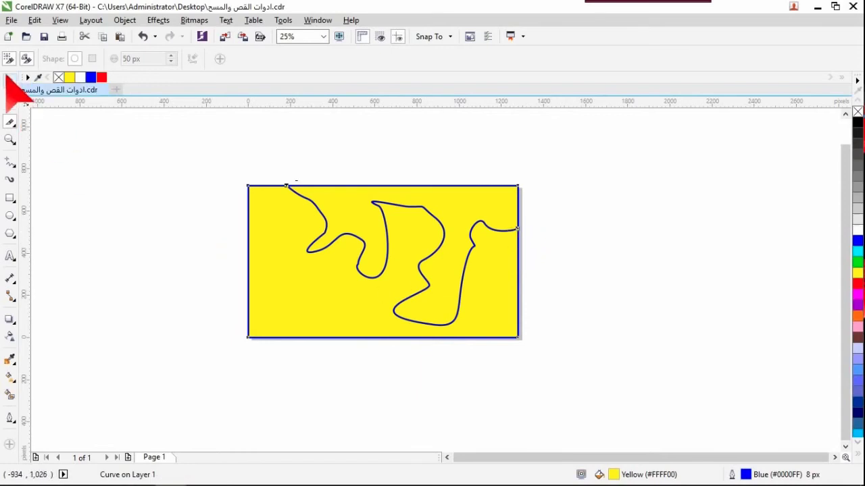
{"action": "left_click", "coordinate": [9, 79]}
{"action": "left_click", "coordinate": [112, 177]}
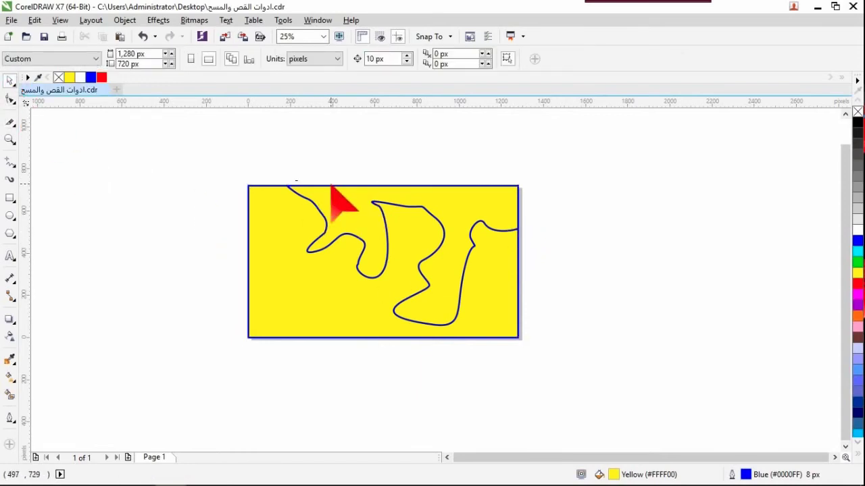
{"action": "left_click_drag", "start_coordinate": [351, 204], "coordinate": [380, 168]}
{"action": "key", "text": "ctrl+z"}
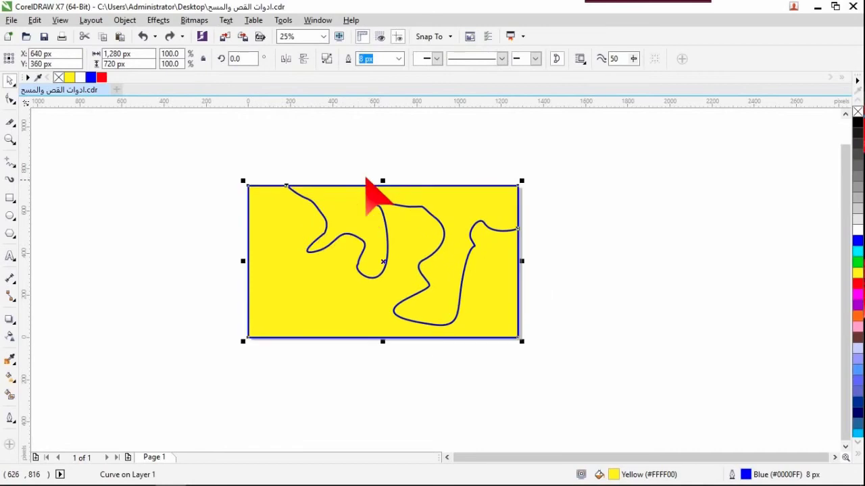
Undo the wavy cut and, with Keep as one object off, cut a new freehand curve from the rectangle's upper to its right edge.
{"action": "left_click", "coordinate": [10, 122]}
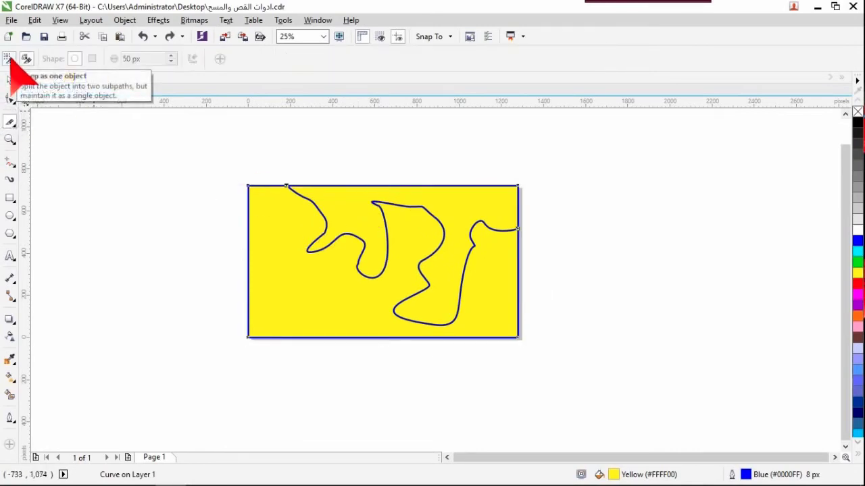
{"action": "key", "text": "ctrl+z"}
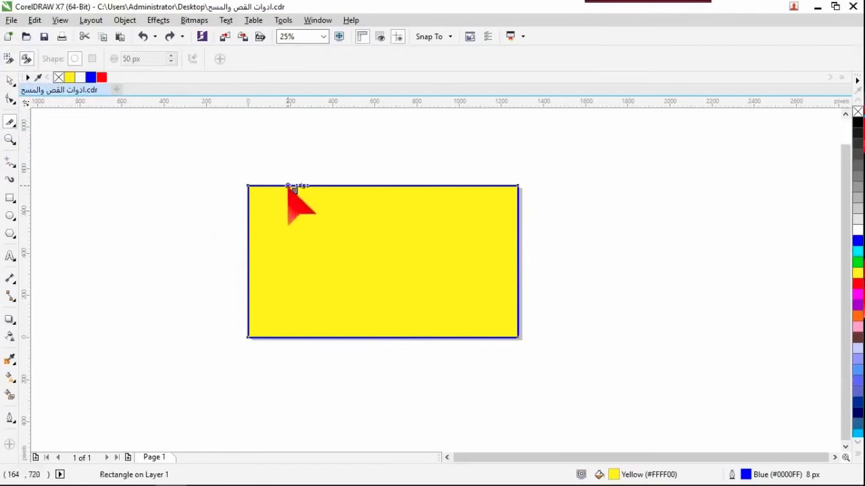
{"action": "mouse_move", "coordinate": [290, 187]}
{"action": "left_mouse_down"}
{"action": "mouse_move", "coordinate": [293, 278]}
{"action": "mouse_move", "coordinate": [369, 273]}
{"action": "mouse_move", "coordinate": [338, 248]}
{"action": "mouse_move", "coordinate": [380, 234]}
{"action": "mouse_move", "coordinate": [437, 307]}
{"action": "mouse_move", "coordinate": [475, 276]}
{"action": "mouse_move", "coordinate": [475, 222]}
{"action": "mouse_move", "coordinate": [518, 231]}
{"action": "left_mouse_up"}
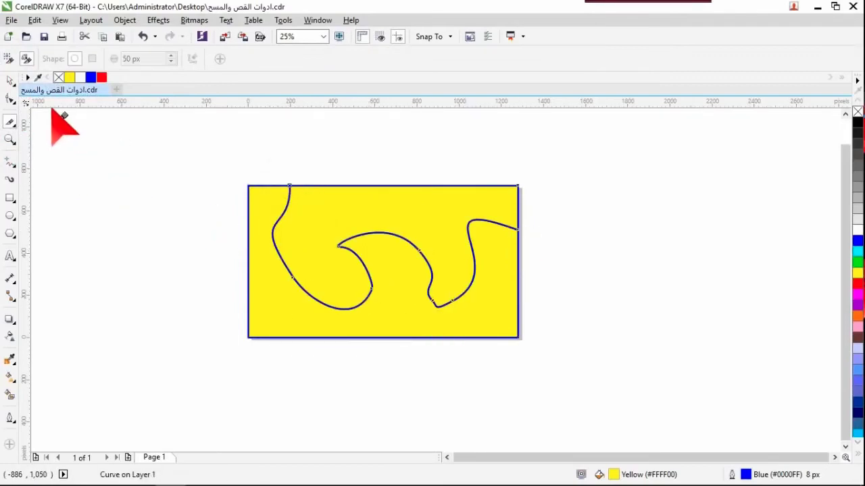
Move the upper wavy piece up and the lower piece down in turn, undoing each move.
{"action": "left_click", "coordinate": [9, 81]}
{"action": "left_click_drag", "start_coordinate": [348, 225], "coordinate": [397, 182]}
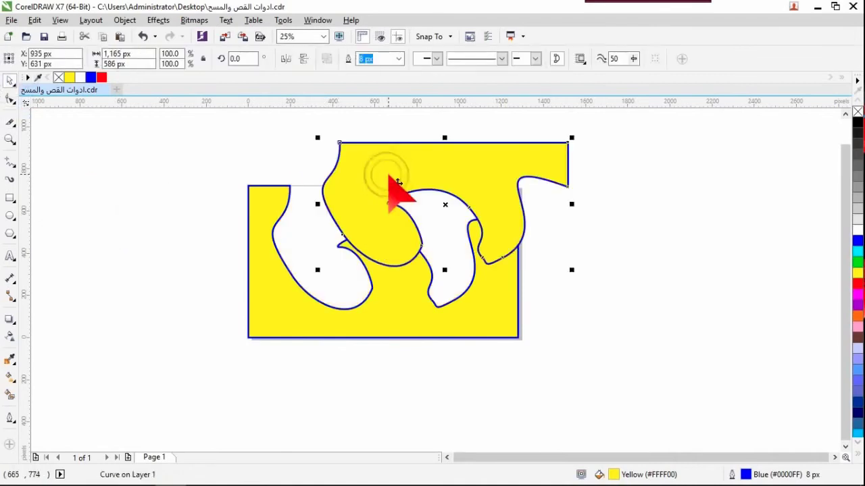
{"action": "key", "text": "ctrl+z"}
{"action": "left_click_drag", "start_coordinate": [391, 308], "coordinate": [405, 358]}
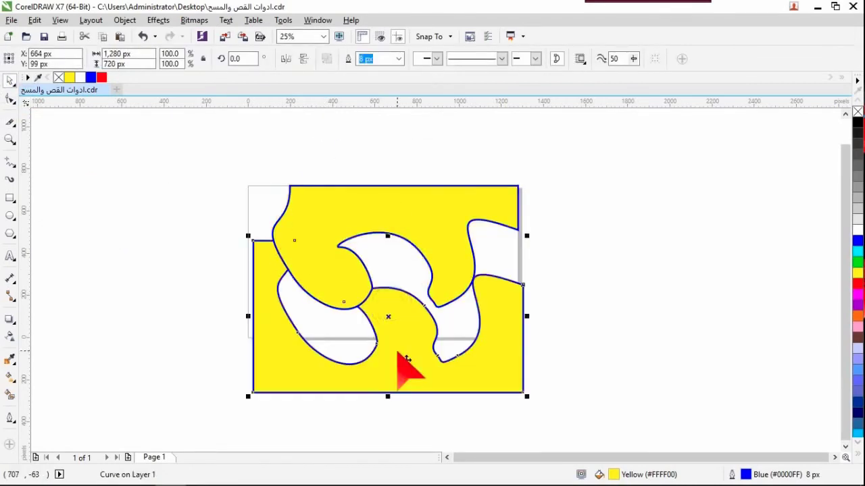
{"action": "key", "text": "ctrl+z"}
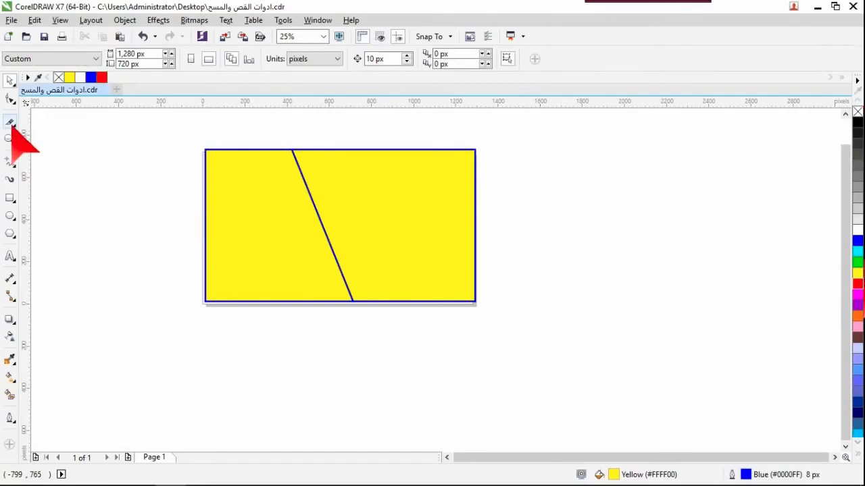
Undo the moves and the straight knife cut back to the whole yellow rectangle.
{"action": "key", "text": "ctrl+z"}
{"action": "key", "text": "ctrl+z"}
{"action": "key", "text": "ctrl+z"}
{"action": "key", "text": "ctrl+z"}
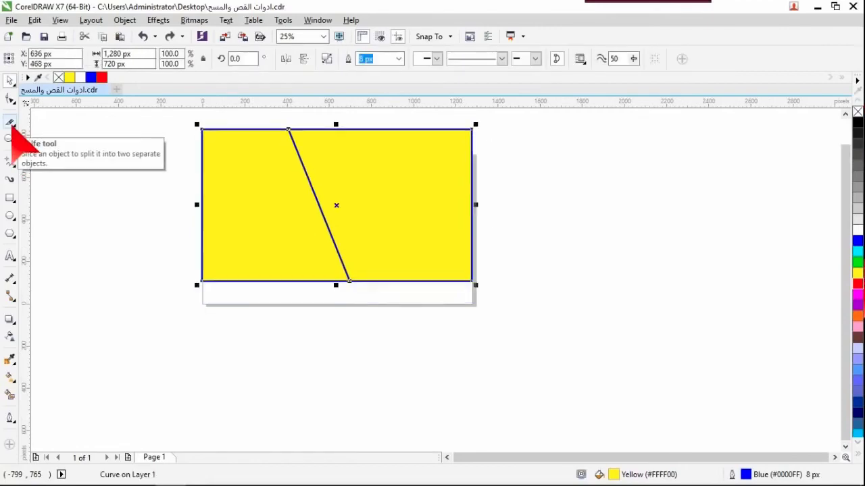
{"action": "key", "text": "ctrl+z"}
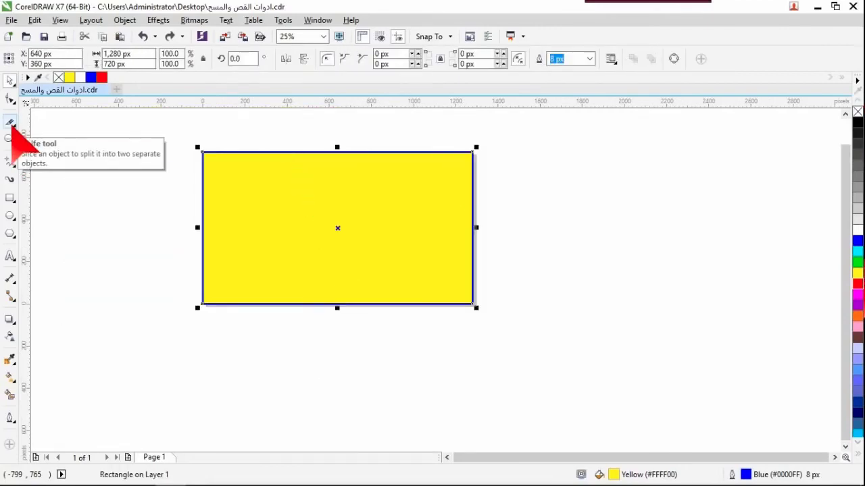
Draw a circle about 774 px in diameter over the rectangle's lower-left corner and fill it with red.
{"action": "left_click", "coordinate": [11, 124]}
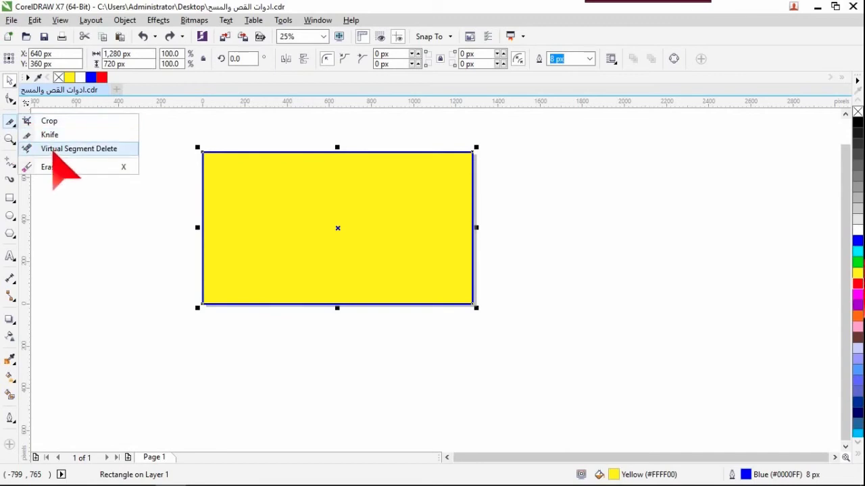
{"action": "left_click", "coordinate": [56, 149]}
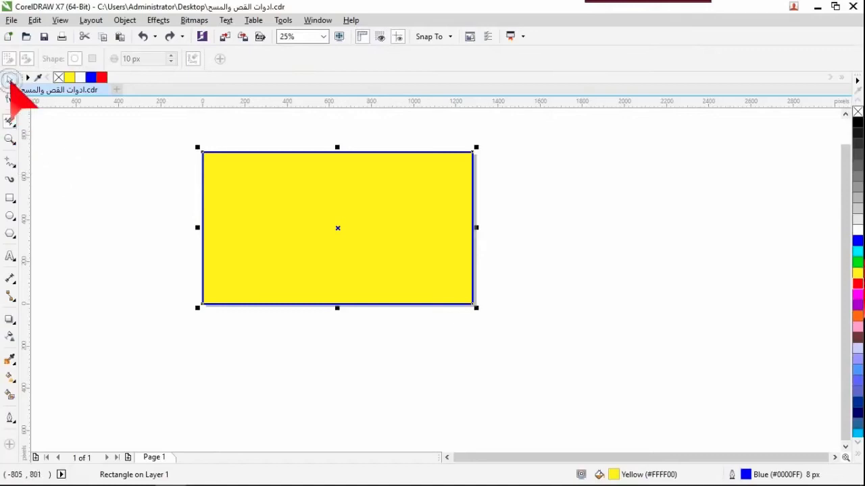
{"action": "left_click", "coordinate": [9, 80]}
{"action": "left_click", "coordinate": [104, 177]}
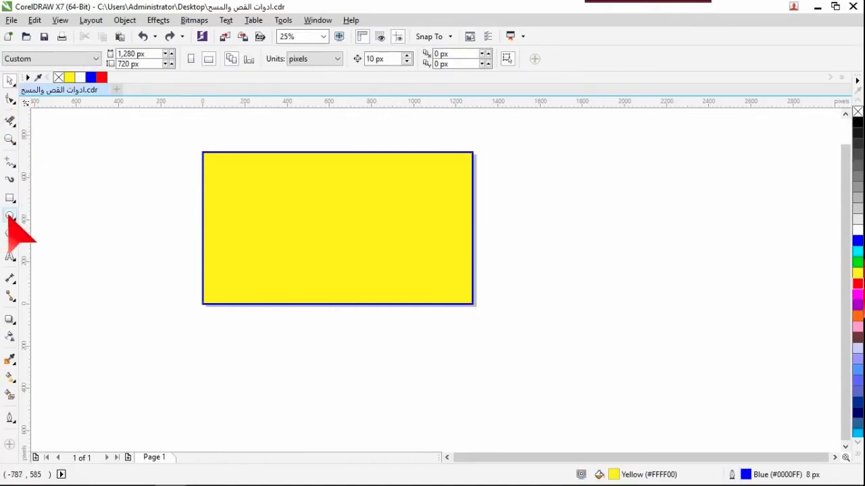
{"action": "left_click", "coordinate": [9, 214]}
{"action": "left_click_drag", "start_coordinate": [173, 189], "coordinate": [337, 350]}
{"action": "left_click", "coordinate": [102, 77]}
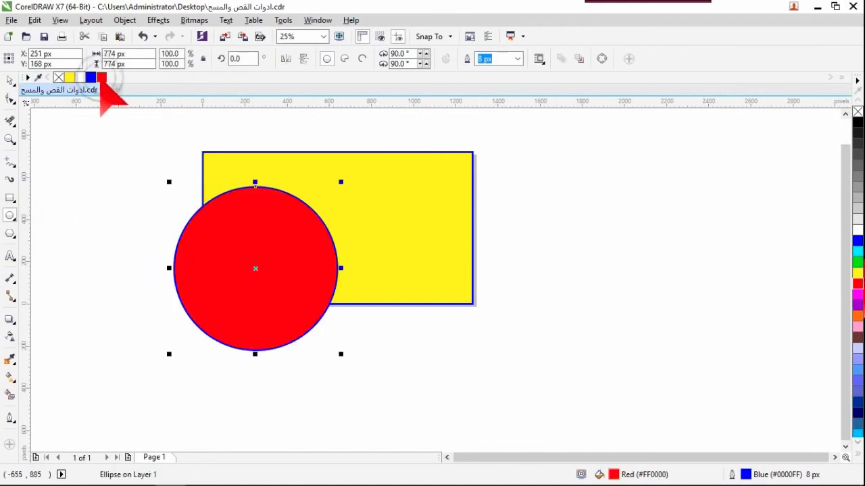
Move the red circle over the rectangle's lower-right corner and deselect it.
{"action": "left_click", "coordinate": [10, 80]}
{"action": "left_click_drag", "start_coordinate": [231, 273], "coordinate": [432, 277]}
{"action": "key", "text": "Escape"}
Remove the fill from both the rectangle and the circle, and nudge the circle slightly.
{"action": "left_click", "coordinate": [254, 196]}
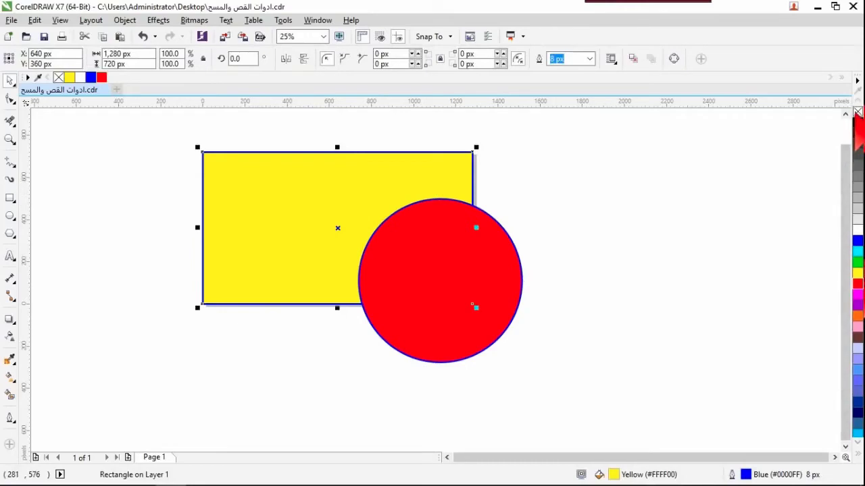
{"action": "left_click", "coordinate": [857, 111]}
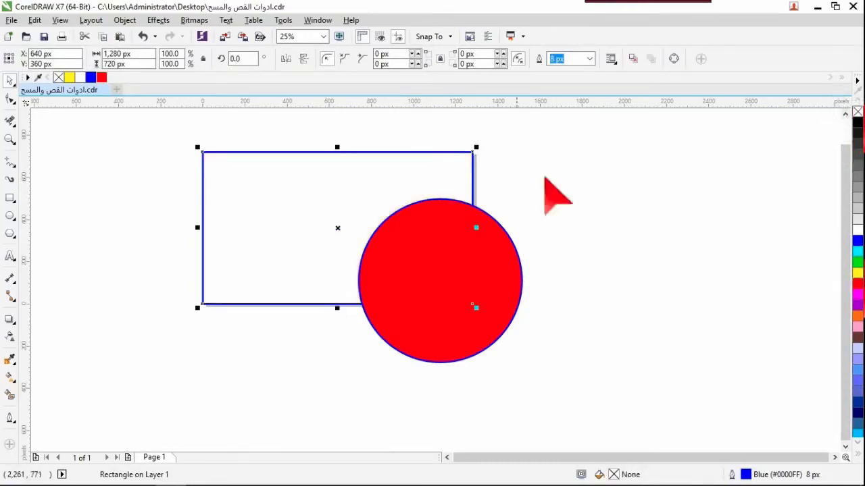
{"action": "left_click", "coordinate": [447, 326]}
{"action": "left_click", "coordinate": [856, 112]}
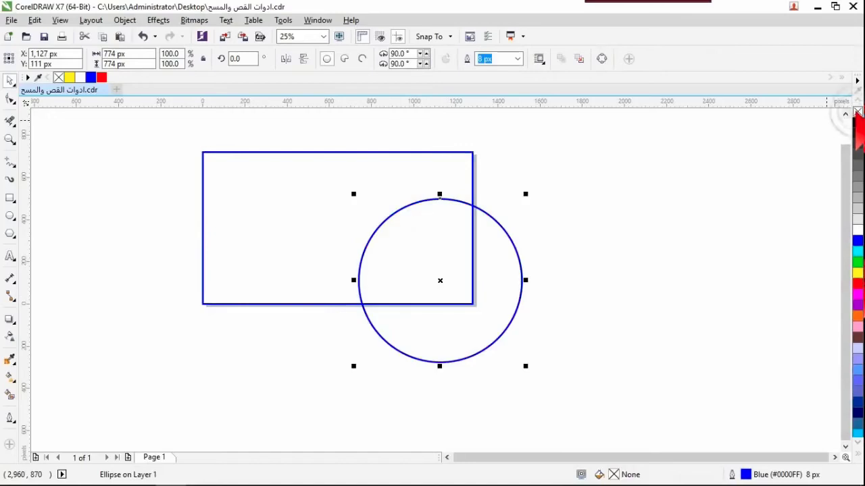
{"action": "left_click_drag", "start_coordinate": [438, 247], "coordinate": [440, 250]}
Delete the overlapping circle and rectangle segments with Virtual Segment Delete, and undo everything back to the single yellow rectangle.
{"action": "left_click", "coordinate": [12, 123]}
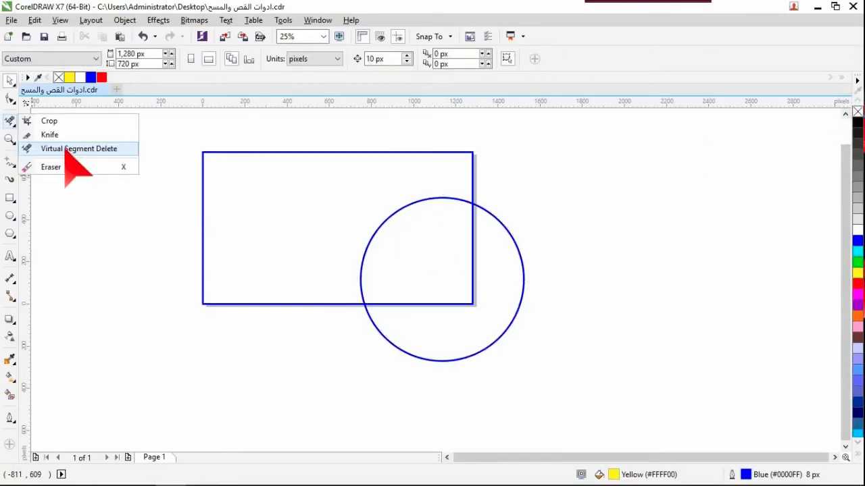
{"action": "left_click", "coordinate": [74, 149]}
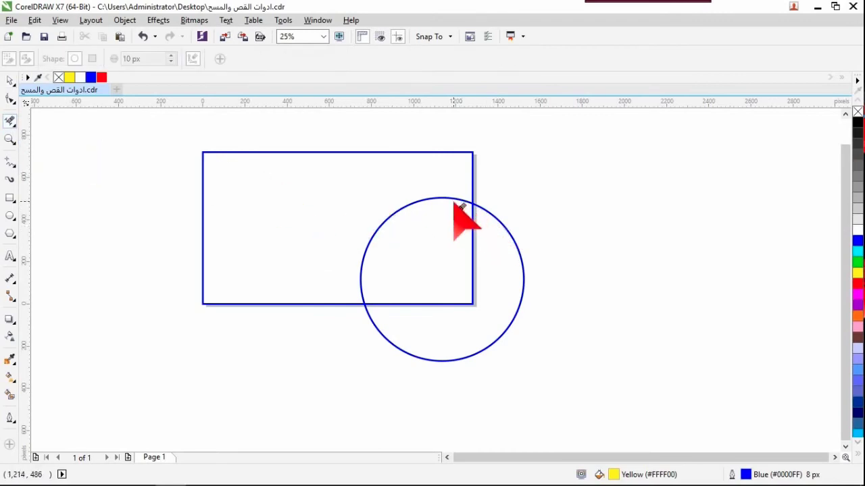
{"action": "left_click", "coordinate": [399, 211]}
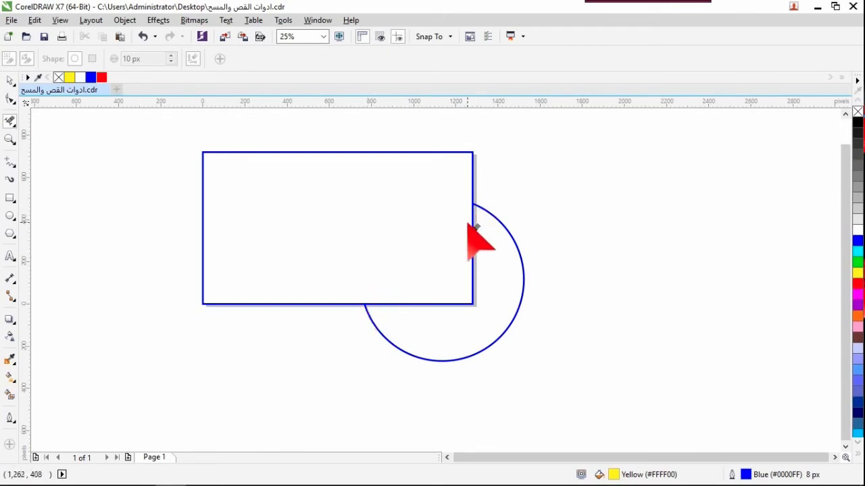
{"action": "left_click", "coordinate": [440, 308]}
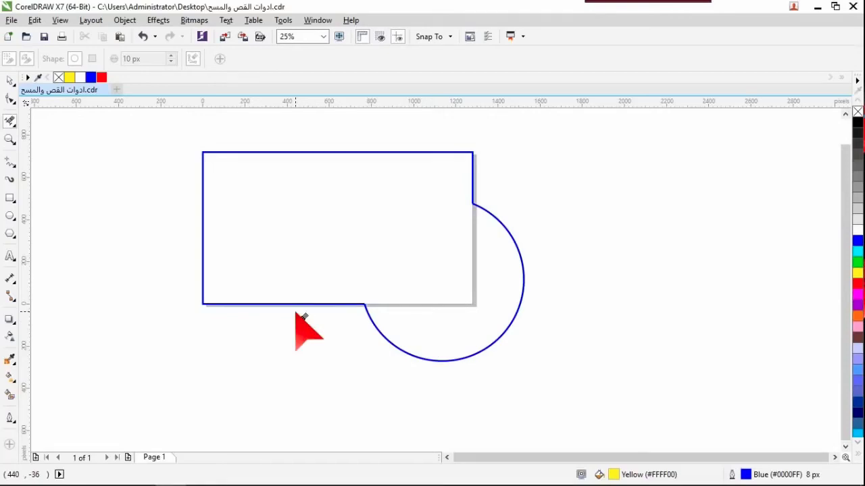
{"action": "key", "text": "ctrl+z"}
Activate the Eraser tool and switch its nib shape to square and back to round.
{"action": "left_click", "coordinate": [12, 123]}
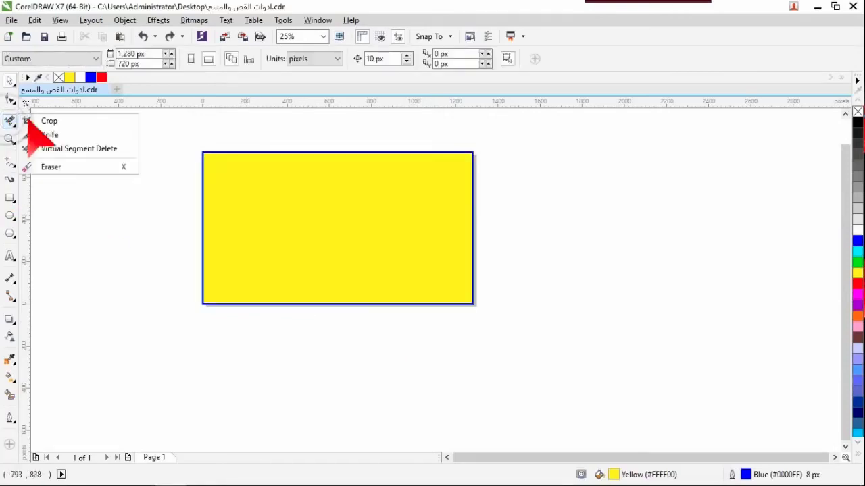
{"action": "left_click", "coordinate": [51, 167]}
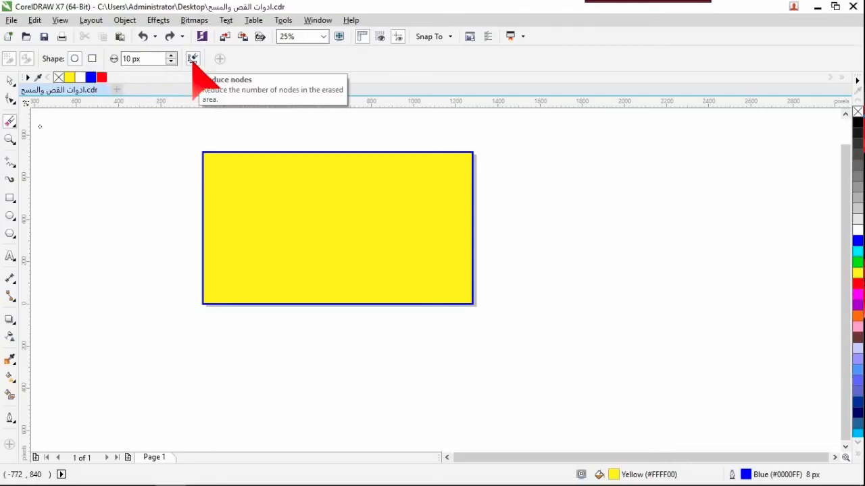
{"action": "left_click", "coordinate": [73, 59]}
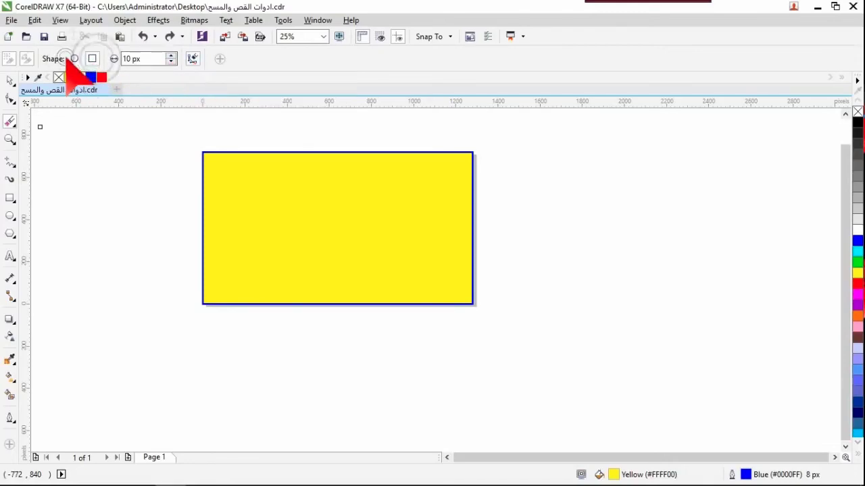
{"action": "left_click", "coordinate": [74, 59]}
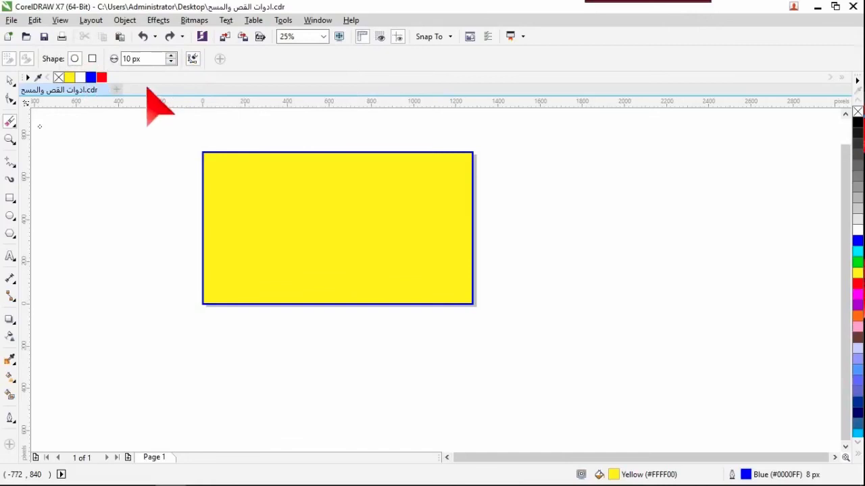
Increase the eraser nib size to 212 px.
{"action": "left_click", "coordinate": [170, 56]}
{"action": "left_click", "coordinate": [171, 56]}
{"action": "left_click", "coordinate": [171, 56]}
{"action": "left_click", "coordinate": [171, 56]}
{"action": "left_click", "coordinate": [171, 56]}
{"action": "left_click", "coordinate": [171, 56]}
{"action": "left_click", "coordinate": [171, 57]}
{"action": "mouse_move", "coordinate": [167, 199]}
{"action": "left_mouse_down"}
{"action": "mouse_move", "coordinate": [209, 153]}
{"action": "mouse_move", "coordinate": [183, 197]}
{"action": "mouse_move", "coordinate": [266, 84]}
{"action": "mouse_move", "coordinate": [249, 133]}
{"action": "mouse_move", "coordinate": [295, 49]}
{"action": "mouse_move", "coordinate": [270, 90]}
{"action": "mouse_move", "coordinate": [295, 62]}
{"action": "left_mouse_up"}
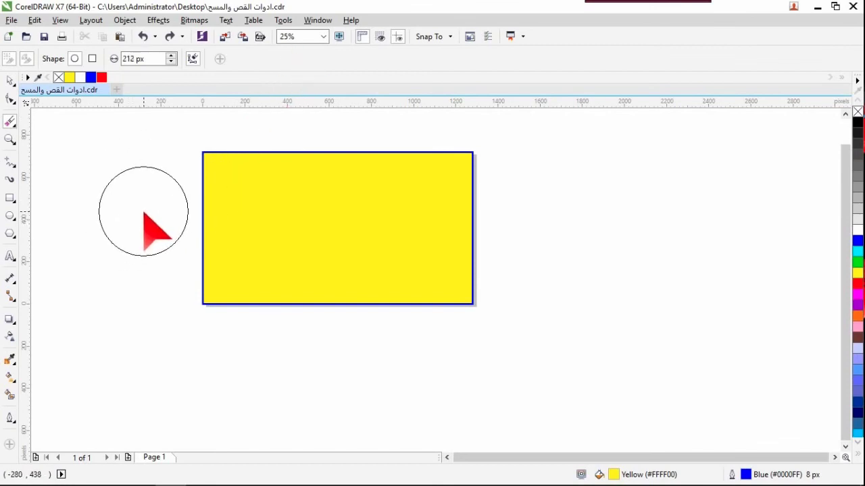
Try to erase beside the rectangle with no object selected, and dismiss the message.
{"action": "left_click", "coordinate": [156, 168]}
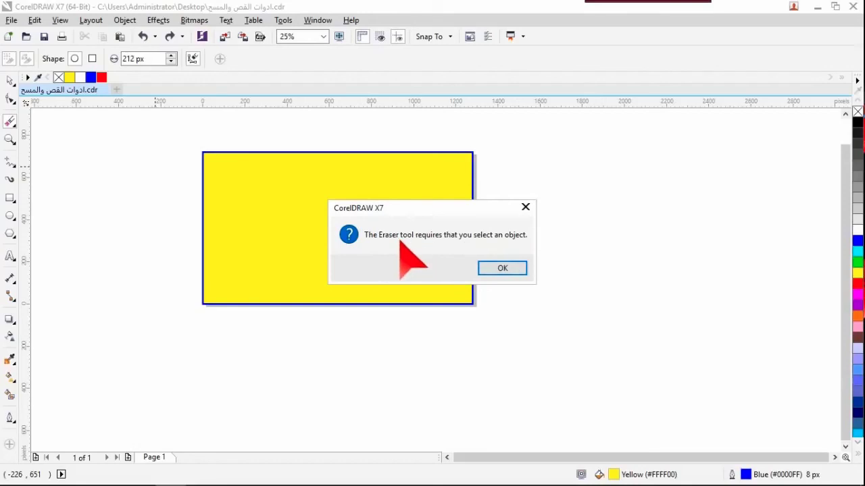
{"action": "left_click", "coordinate": [502, 268]}
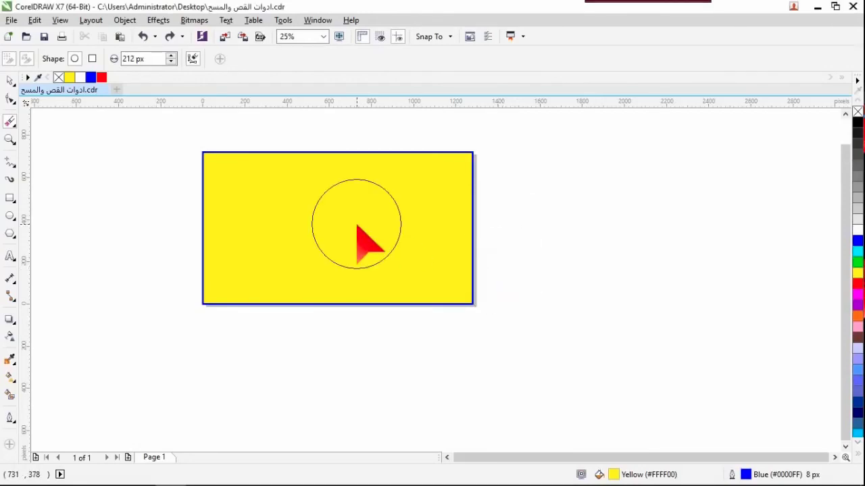
Select the yellow rectangle and erase a wide stroke from its left edge inward with the 212 px round eraser.
{"action": "left_click", "coordinate": [10, 81]}
{"action": "left_click", "coordinate": [321, 222]}
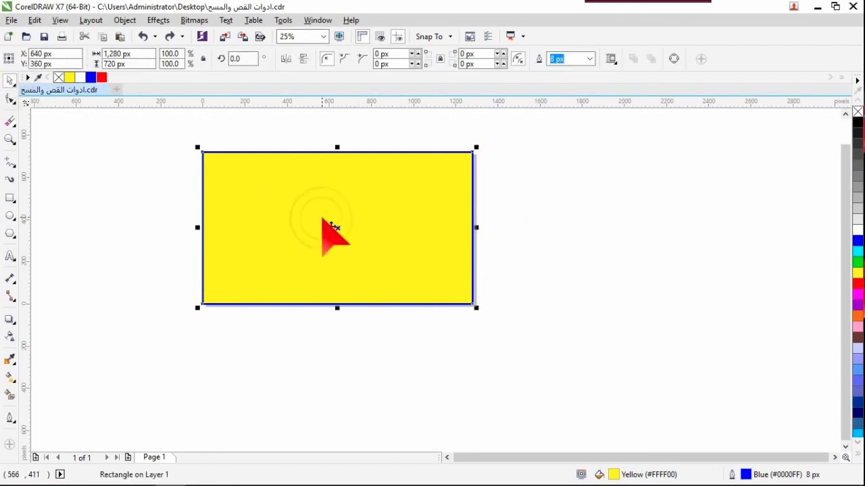
{"action": "left_click", "coordinate": [10, 121]}
{"action": "left_click_drag", "start_coordinate": [138, 203], "coordinate": [290, 218]}
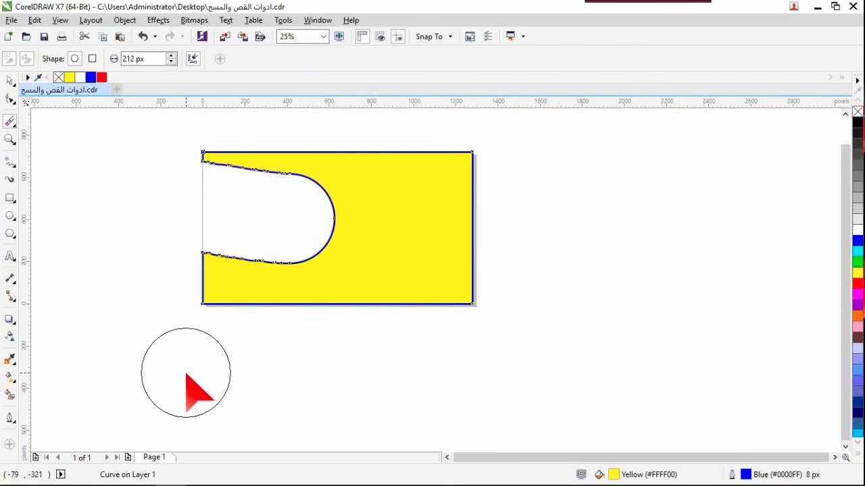
Erase a notch in the rectangle's right edge with a 104 px nib and a winding strip from top to bottom with a 50 px nib.
{"action": "mouse_move", "coordinate": [413, 242]}
{"action": "left_mouse_down"}
{"action": "mouse_move", "coordinate": [404, 253]}
{"action": "mouse_move", "coordinate": [411, 251]}
{"action": "left_mouse_up"}
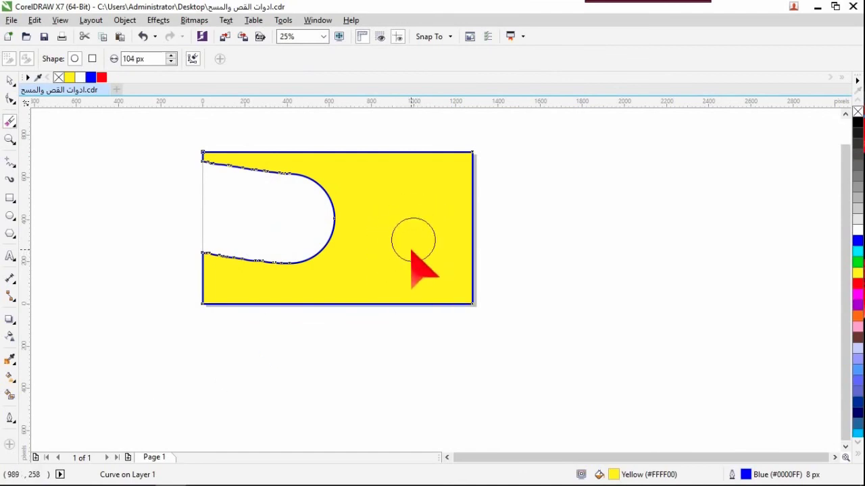
{"action": "left_click_drag", "start_coordinate": [493, 180], "coordinate": [451, 217]}
{"action": "left_click_drag", "start_coordinate": [347, 299], "coordinate": [349, 298]}
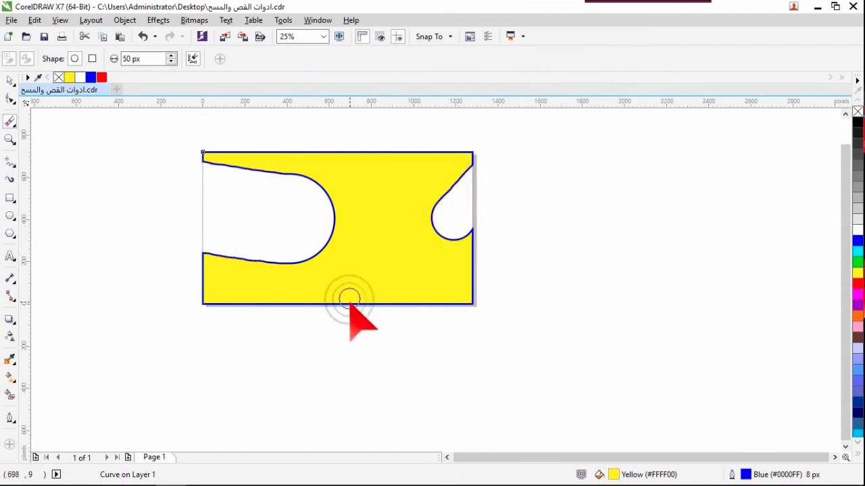
{"action": "mouse_move", "coordinate": [400, 139]}
{"action": "left_mouse_down"}
{"action": "mouse_move", "coordinate": [362, 189]}
{"action": "mouse_move", "coordinate": [357, 248]}
{"action": "mouse_move", "coordinate": [386, 280]}
{"action": "mouse_move", "coordinate": [384, 314]}
{"action": "left_mouse_up"}
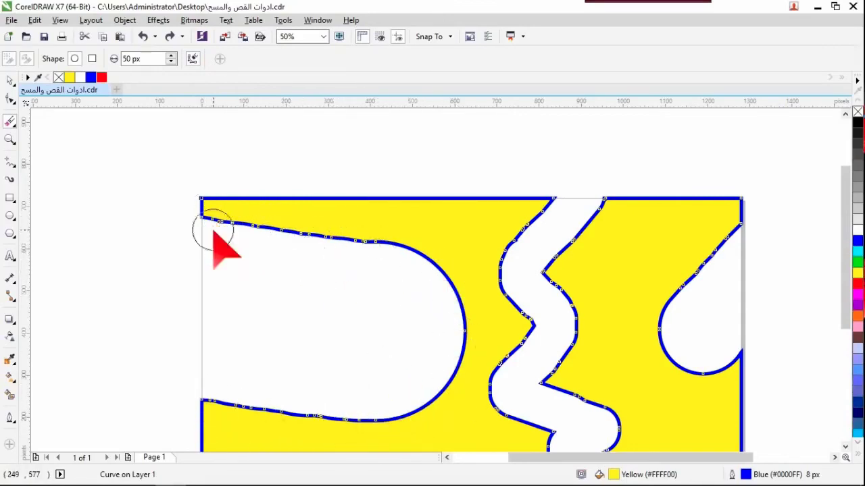
Turn off the eraser's node reduction and erase a 50 px stroke from the rectangle's top edge into the winding strip.
{"action": "scroll", "coordinate": [212, 232], "scroll_direction": "up", "scroll_amount": 2}
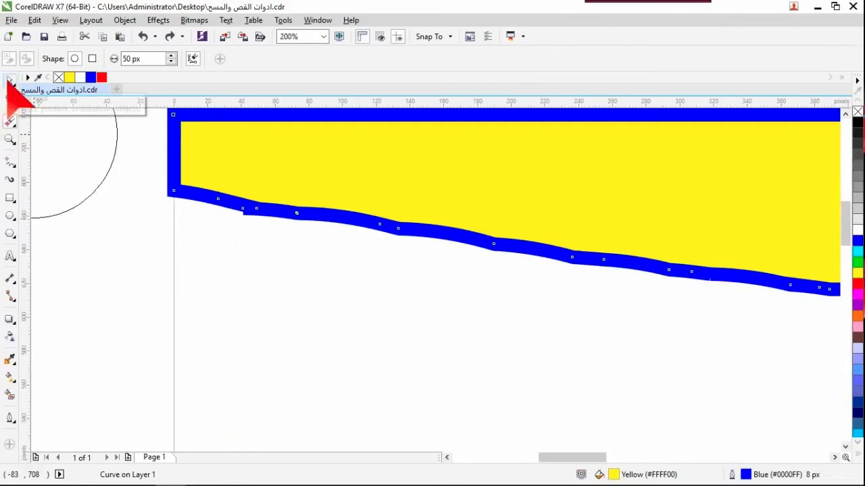
{"action": "left_click", "coordinate": [9, 80]}
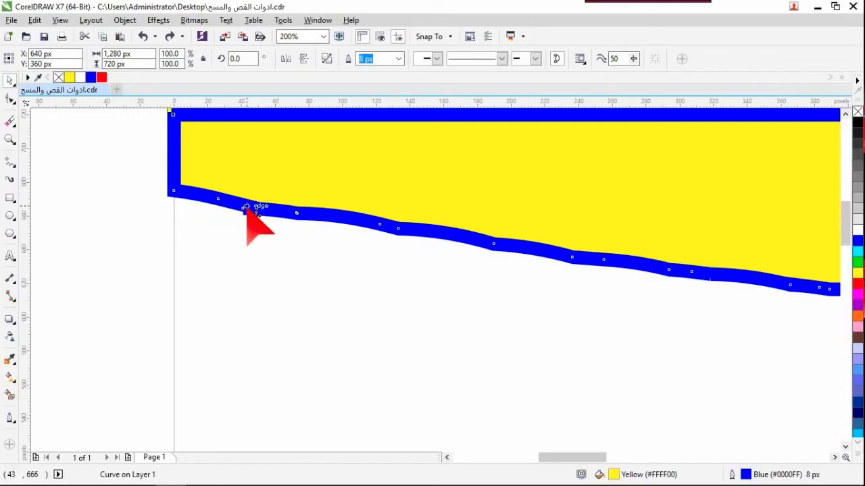
{"action": "scroll", "coordinate": [243, 210], "scroll_direction": "down", "scroll_amount": 4}
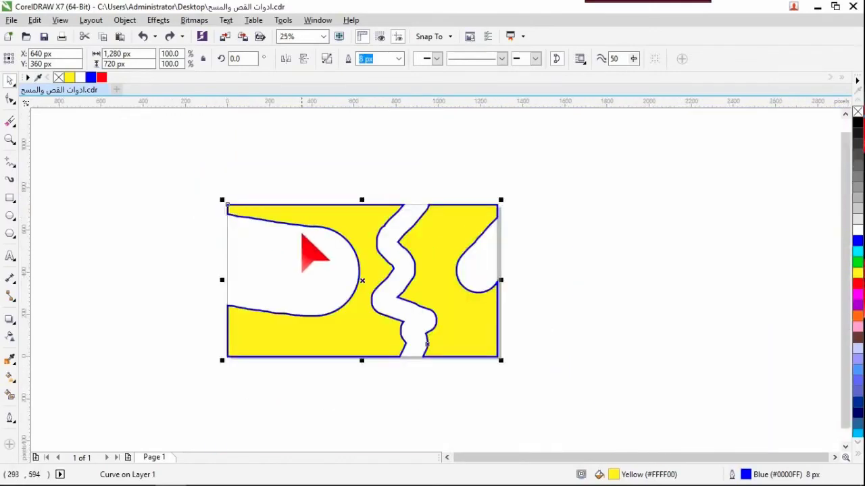
{"action": "scroll", "coordinate": [300, 235], "scroll_direction": "up", "scroll_amount": 1}
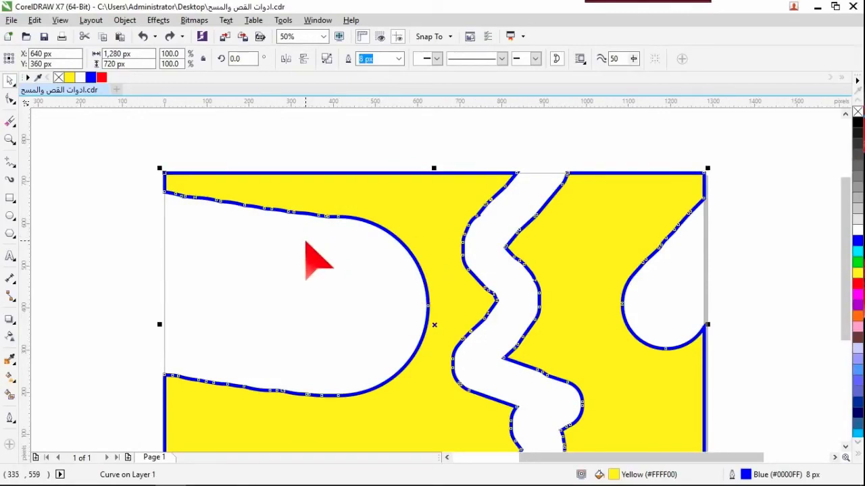
{"action": "left_click", "coordinate": [9, 121]}
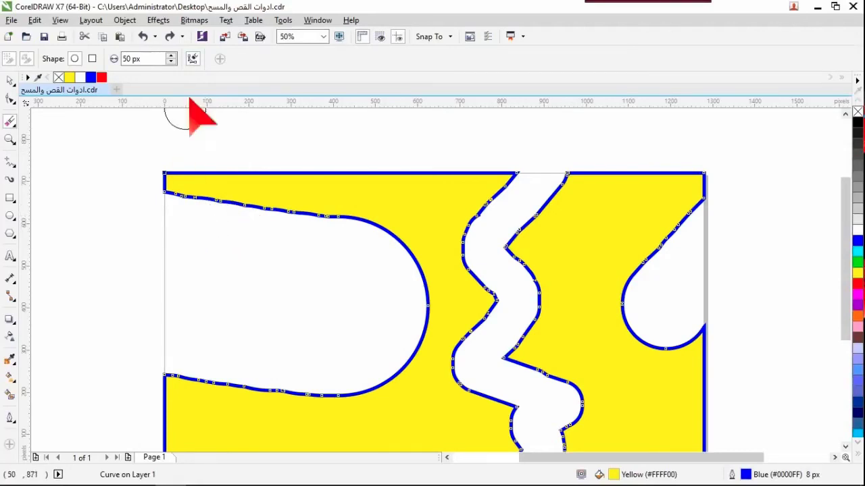
{"action": "mouse_move", "coordinate": [416, 133]}
{"action": "left_mouse_down"}
{"action": "mouse_move", "coordinate": [422, 193]}
{"action": "mouse_move", "coordinate": [395, 193]}
{"action": "mouse_move", "coordinate": [471, 260]}
{"action": "left_mouse_up"}
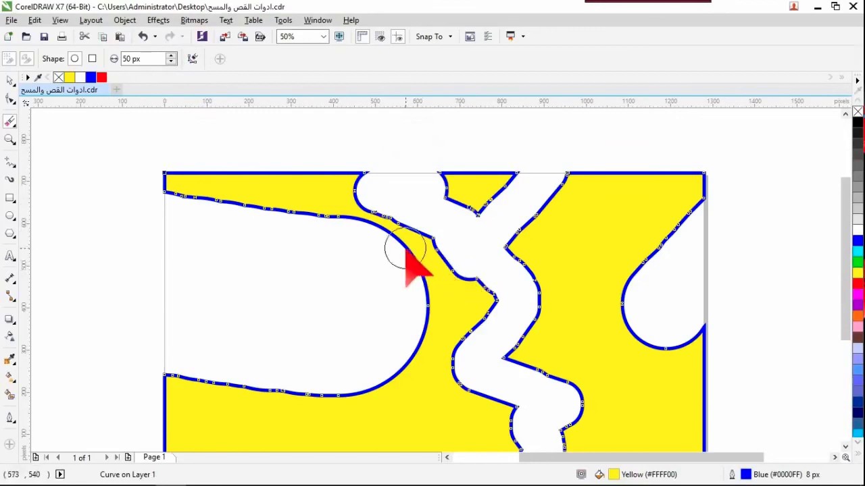
{"action": "scroll", "coordinate": [391, 227], "scroll_direction": "up", "scroll_amount": 1}
{"action": "scroll", "coordinate": [391, 227], "scroll_direction": "up", "scroll_amount": 1}
{"action": "scroll", "coordinate": [276, 187], "scroll_direction": "up", "scroll_amount": 1}
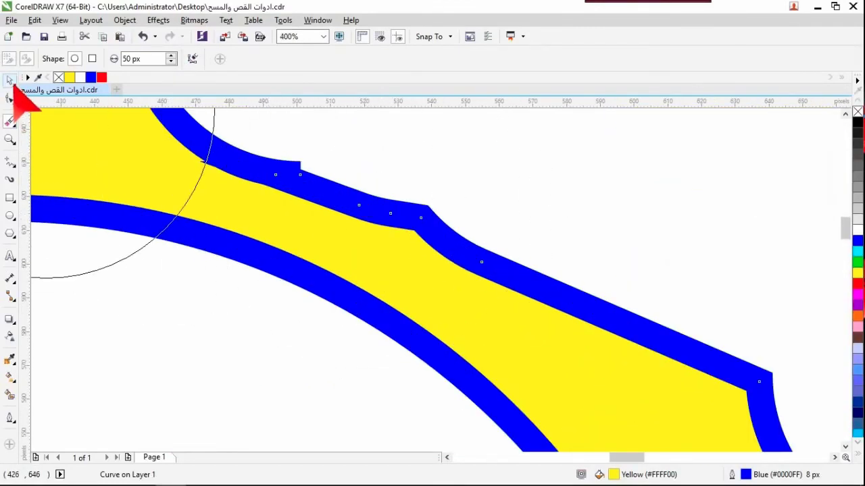
Undo all the erasing back to the plain yellow rectangle and activate the Knife tool.
{"action": "left_click", "coordinate": [10, 79]}
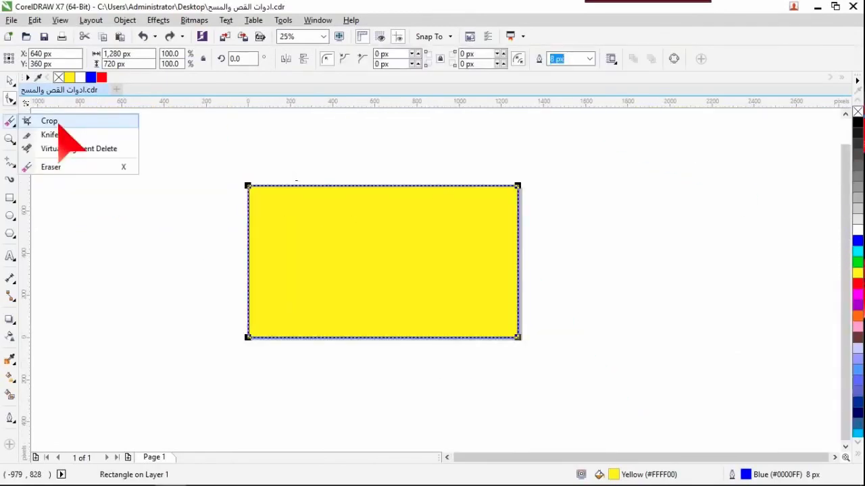
{"action": "left_click", "coordinate": [61, 167]}
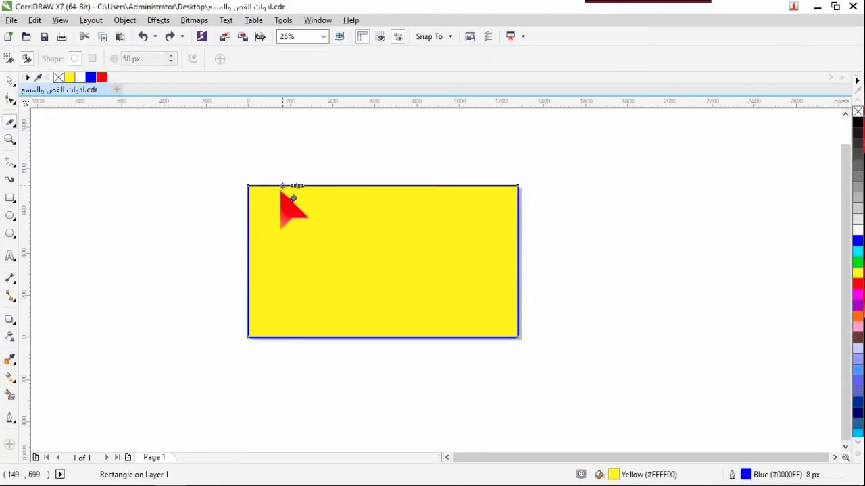